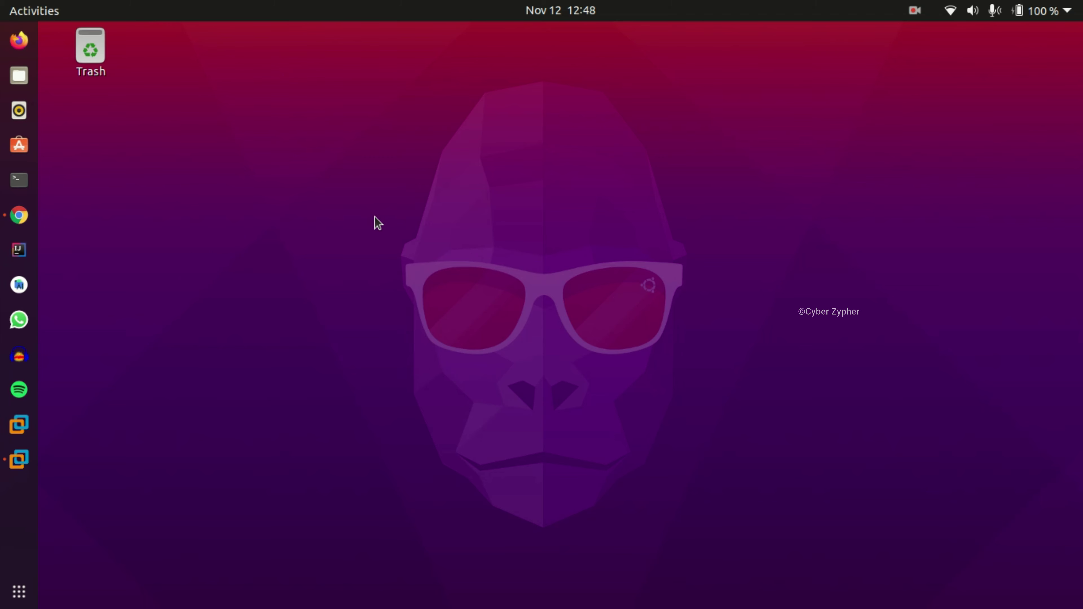
- Open the Download Kali Linux page of kali.org in Google Chrome
{"action": "left_click", "coordinate": [19, 215]}
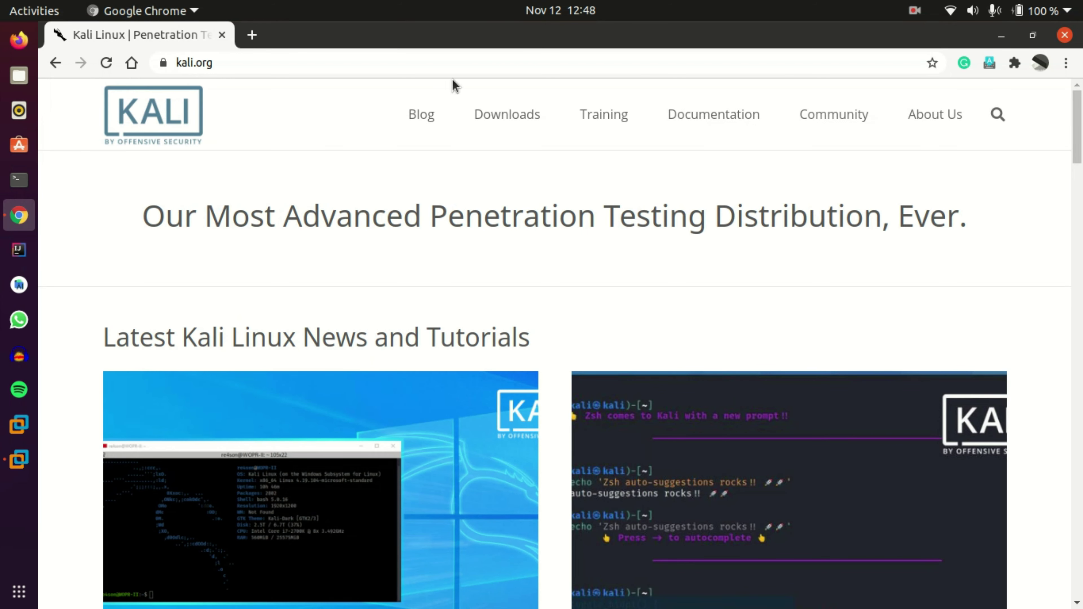
{"action": "left_click", "coordinate": [478, 64]}
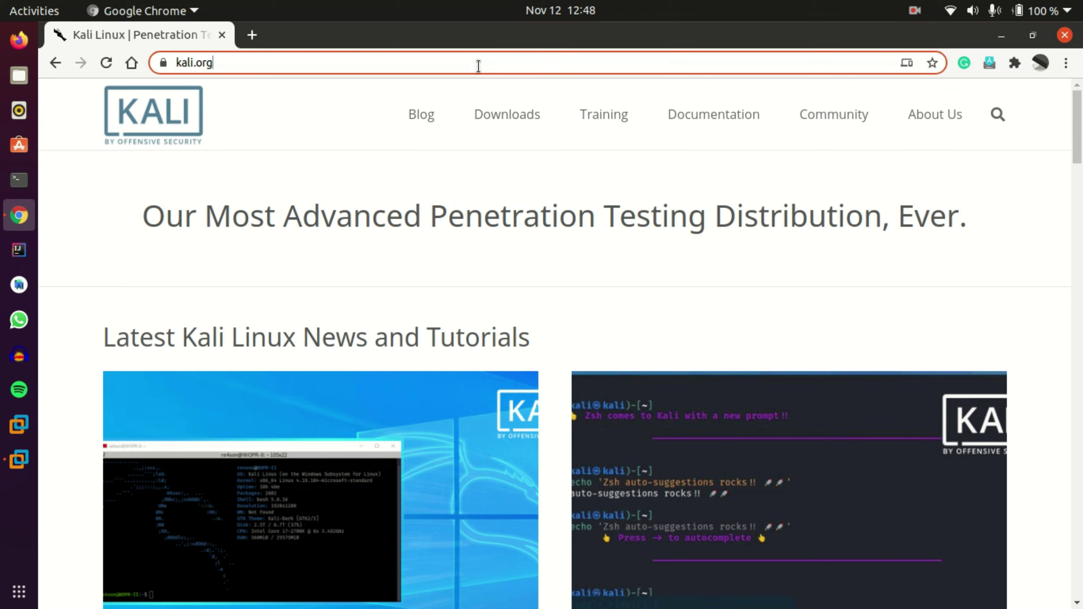
{"action": "left_click_drag", "start_coordinate": [479, 64], "coordinate": [151, 50]}
{"action": "left_click", "coordinate": [243, 137]}
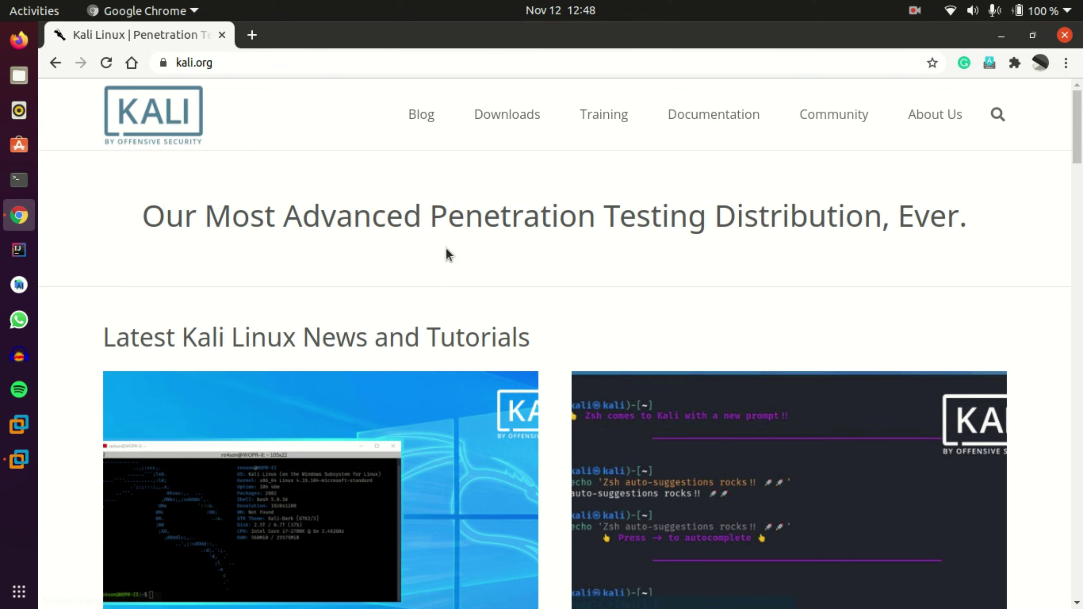
{"action": "mouse_move", "coordinate": [454, 132]}
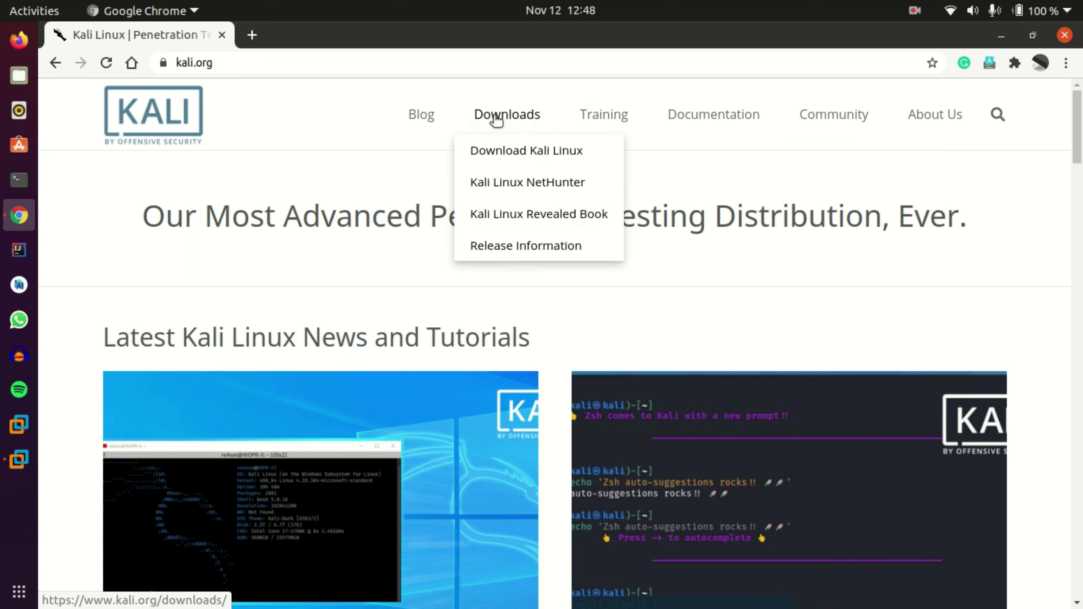
{"action": "left_click", "coordinate": [482, 158]}
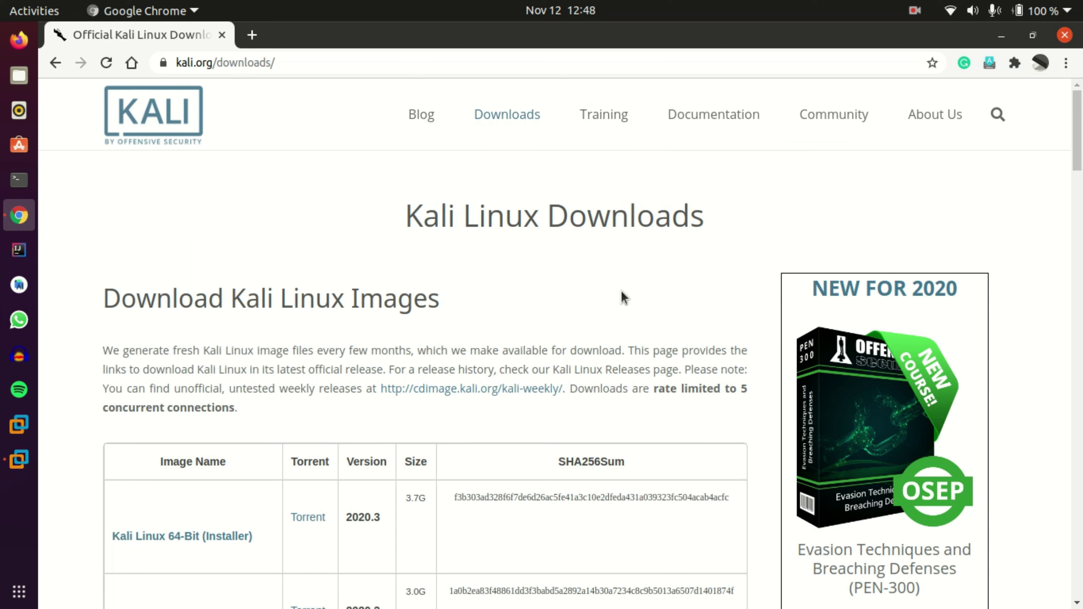
- Review the available Kali Linux images on the downloads page, including the 64-bit, 32-bit, VMware and VirtualBox entries
{"action": "scroll", "coordinate": [601, 254], "scroll_direction": "down", "scroll_amount": 2}
{"action": "scroll", "coordinate": [601, 254], "scroll_direction": "down", "scroll_amount": 4}
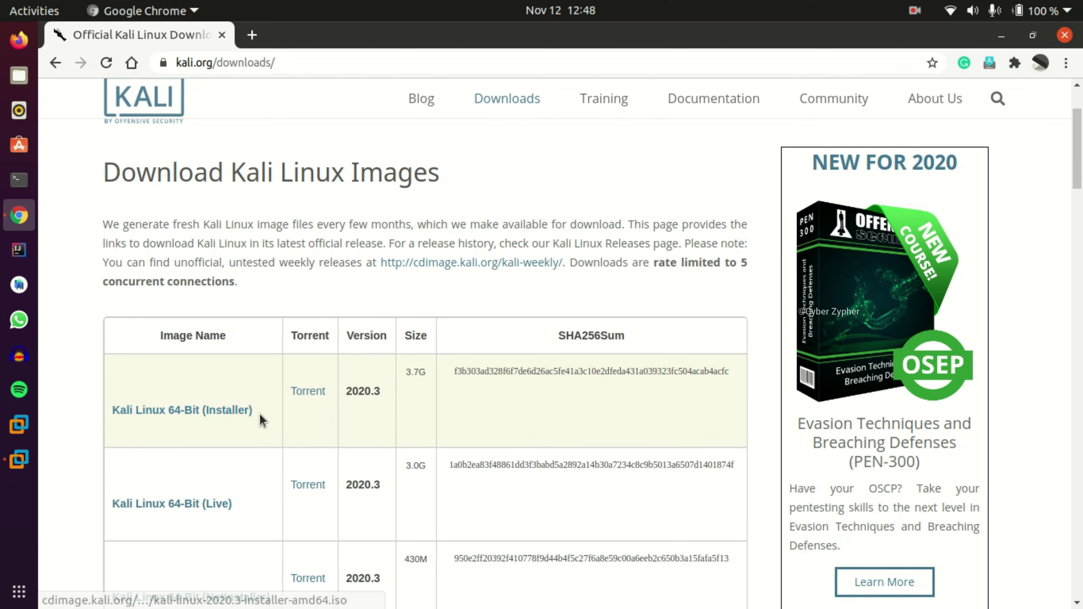
{"action": "scroll", "coordinate": [805, 309], "scroll_direction": "down", "scroll_amount": 6}
{"action": "scroll", "coordinate": [804, 309], "scroll_direction": "down", "scroll_amount": 4}
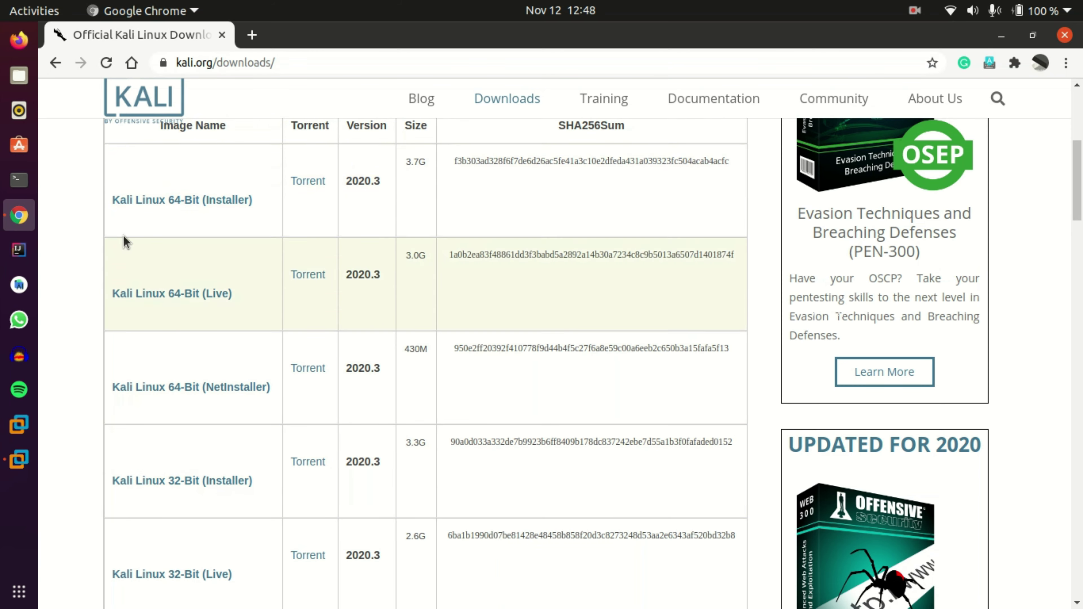
{"action": "scroll", "coordinate": [228, 312], "scroll_direction": "down", "scroll_amount": 1}
{"action": "scroll", "coordinate": [228, 313], "scroll_direction": "down", "scroll_amount": 10}
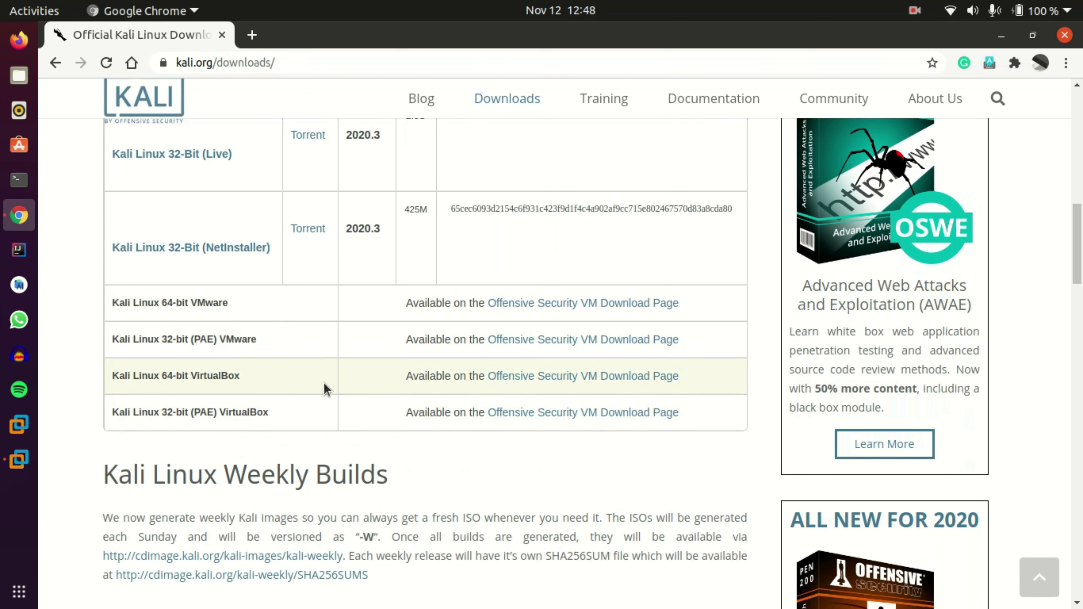
{"action": "scroll", "coordinate": [209, 389], "scroll_direction": "up", "scroll_amount": 13}
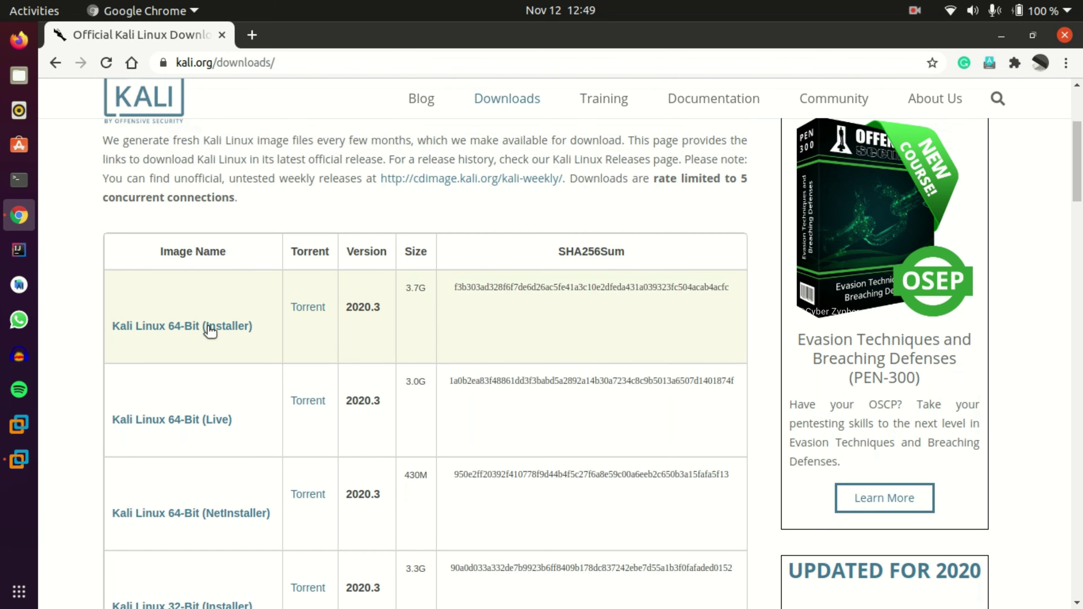
- Start downloading the Kali Linux 64-Bit (Installer) image, cancel the download and close the browser
{"action": "left_click", "coordinate": [177, 326]}
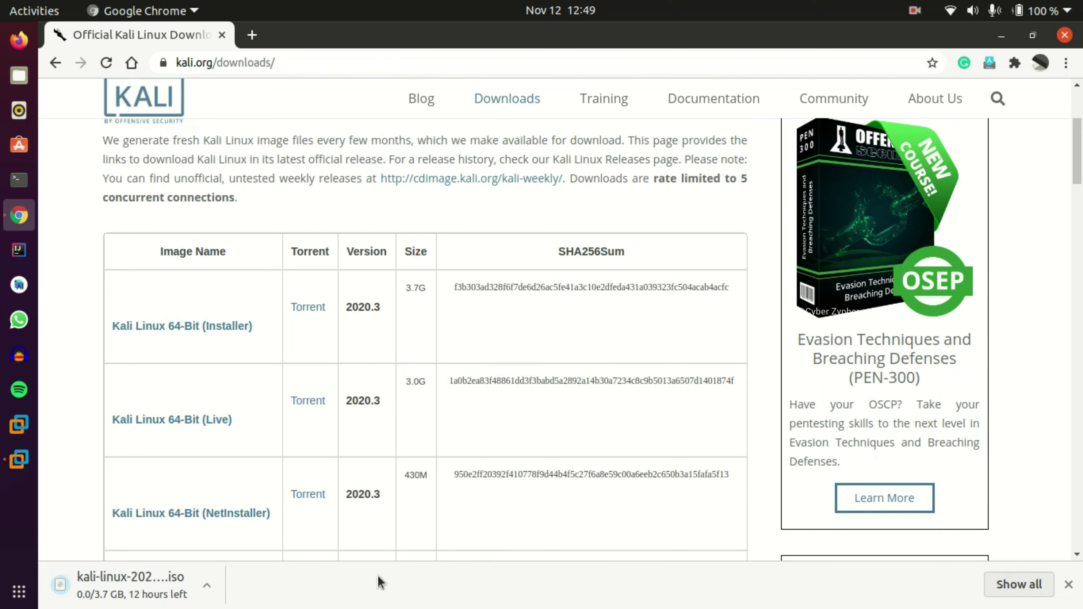
{"action": "left_click", "coordinate": [207, 585]}
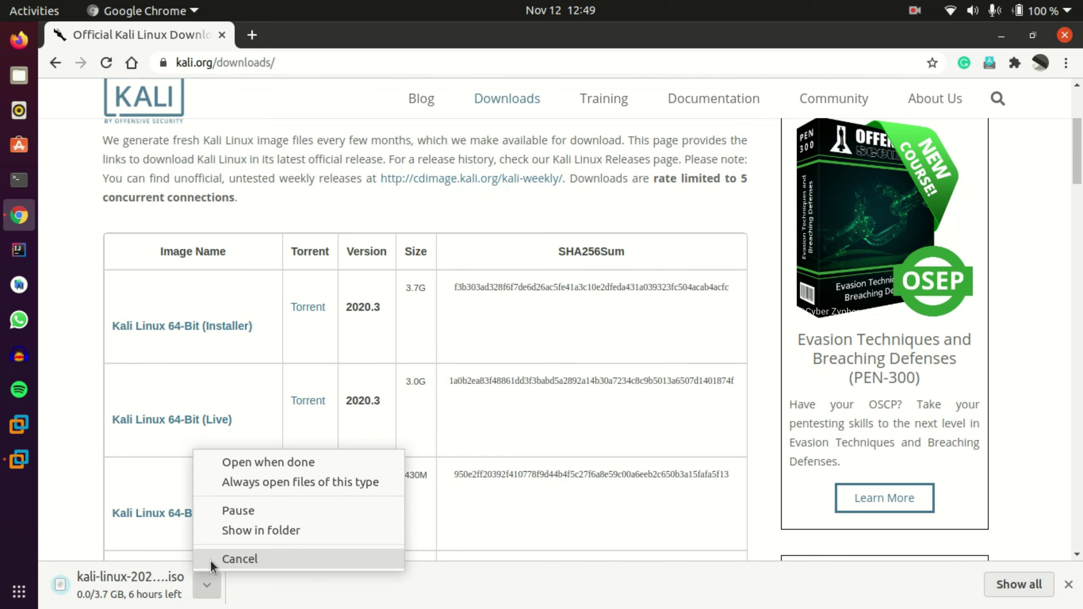
{"action": "left_click", "coordinate": [239, 559]}
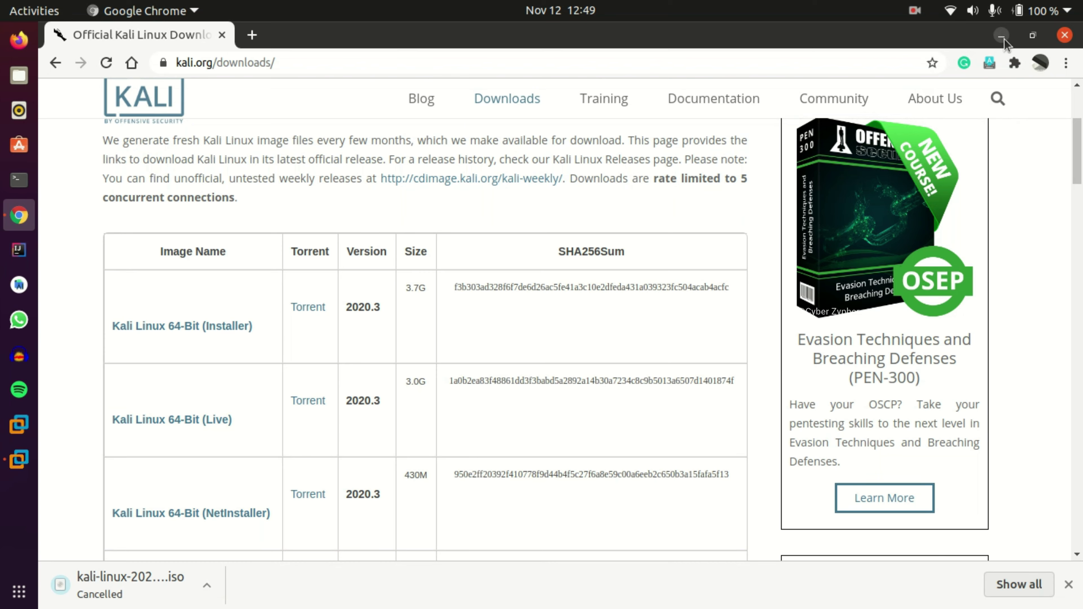
{"action": "left_click", "coordinate": [1064, 34]}
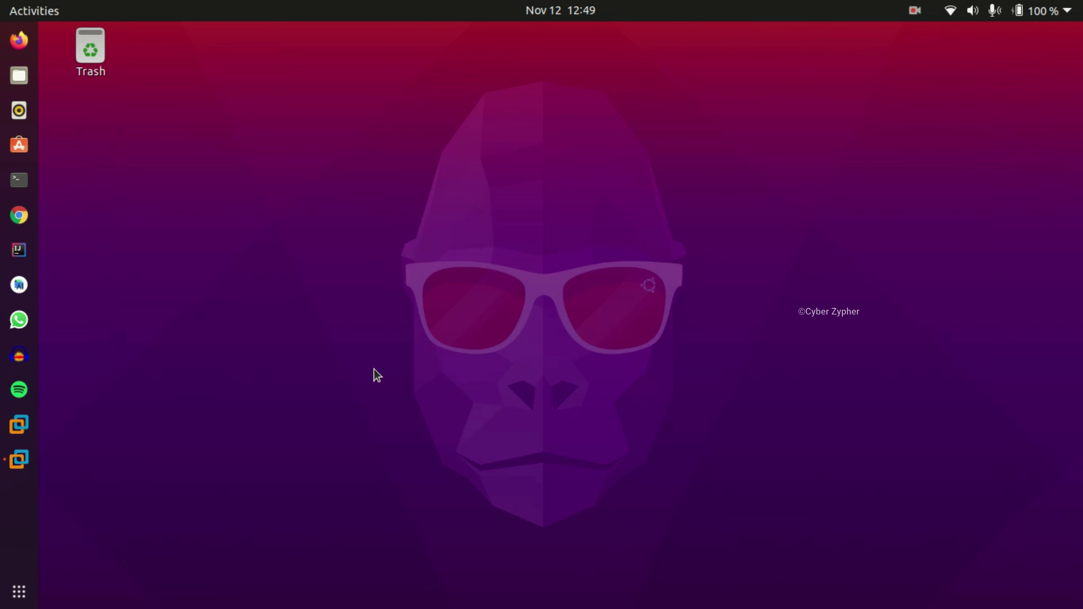
- Switch to VMware Workstation and choose kali-linux-2020.3-installer-amd64.iso from Documents/ISO Files as the new virtual machine's ISO image
{"action": "left_click", "coordinate": [19, 459]}
{"action": "left_click", "coordinate": [762, 303]}
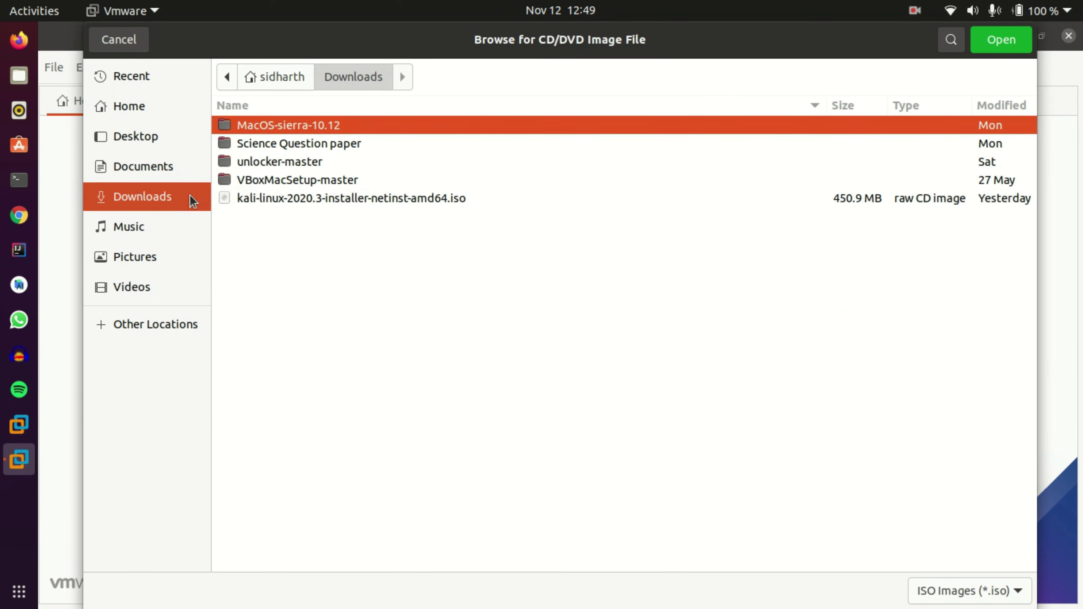
{"action": "left_click", "coordinate": [159, 105]}
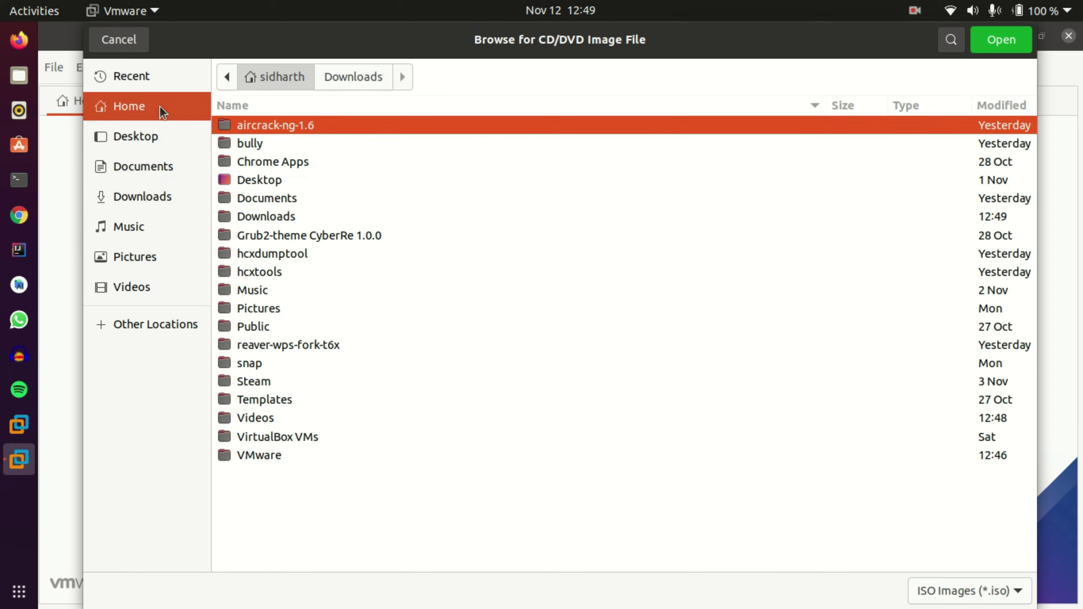
{"action": "double_click", "coordinate": [336, 456]}
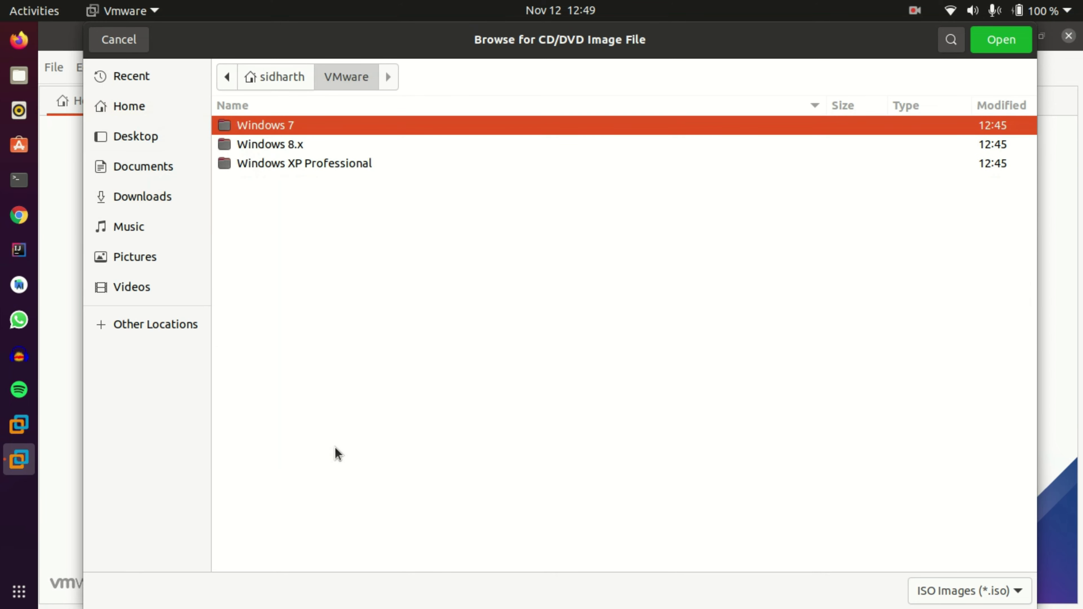
{"action": "left_click", "coordinate": [159, 113]}
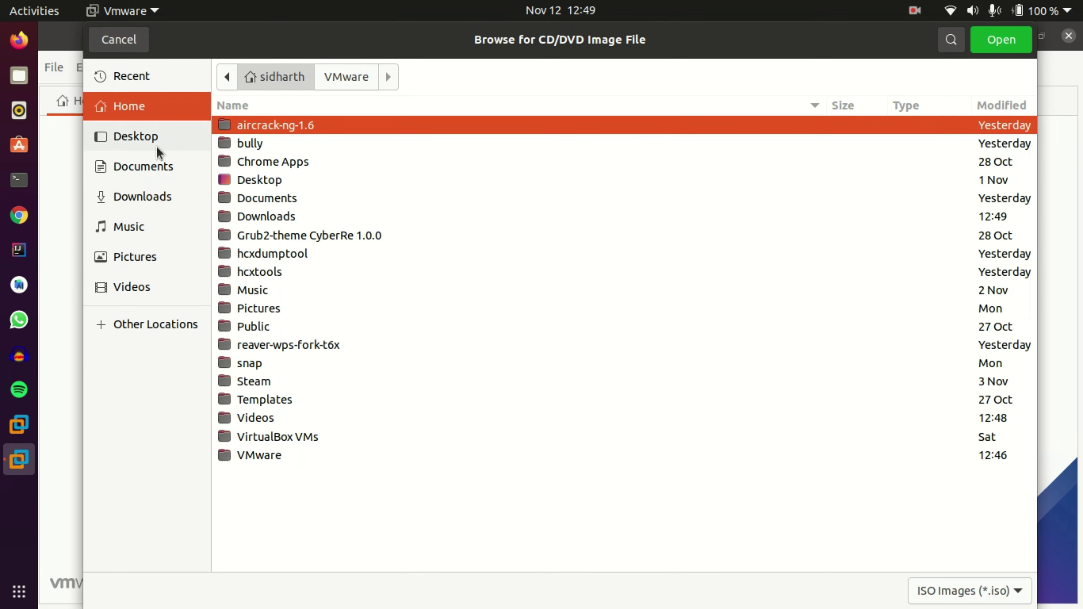
{"action": "left_click", "coordinate": [148, 173]}
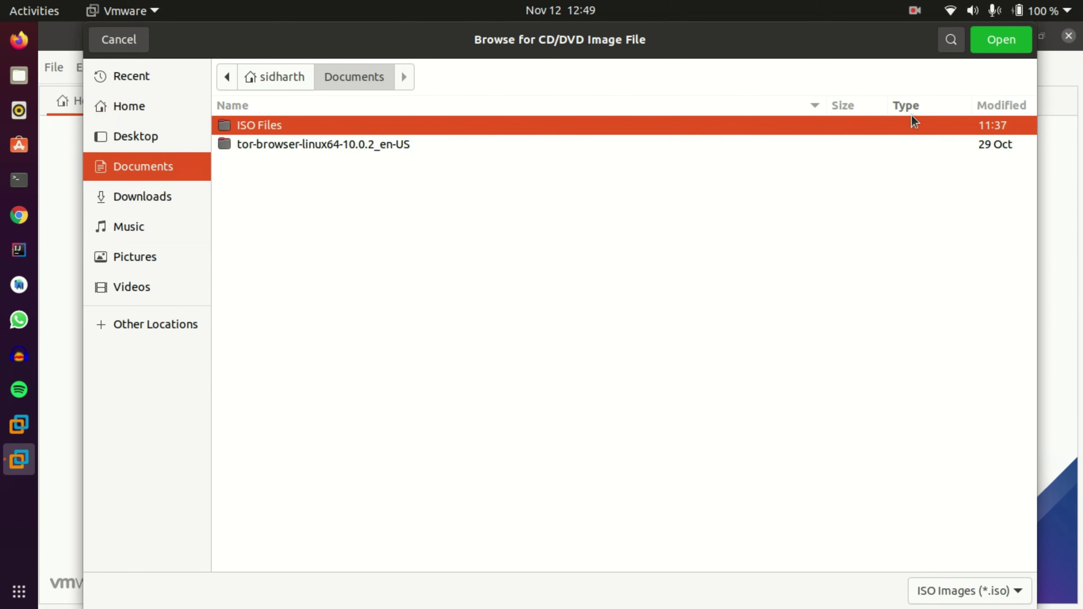
{"action": "double_click", "coordinate": [846, 128]}
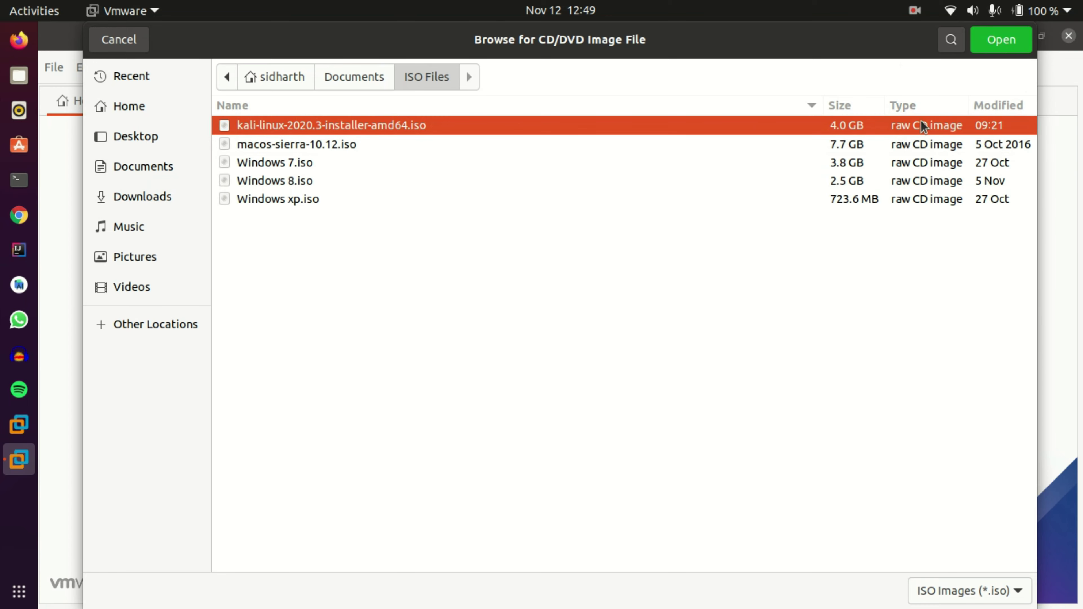
{"action": "left_click", "coordinate": [1002, 45]}
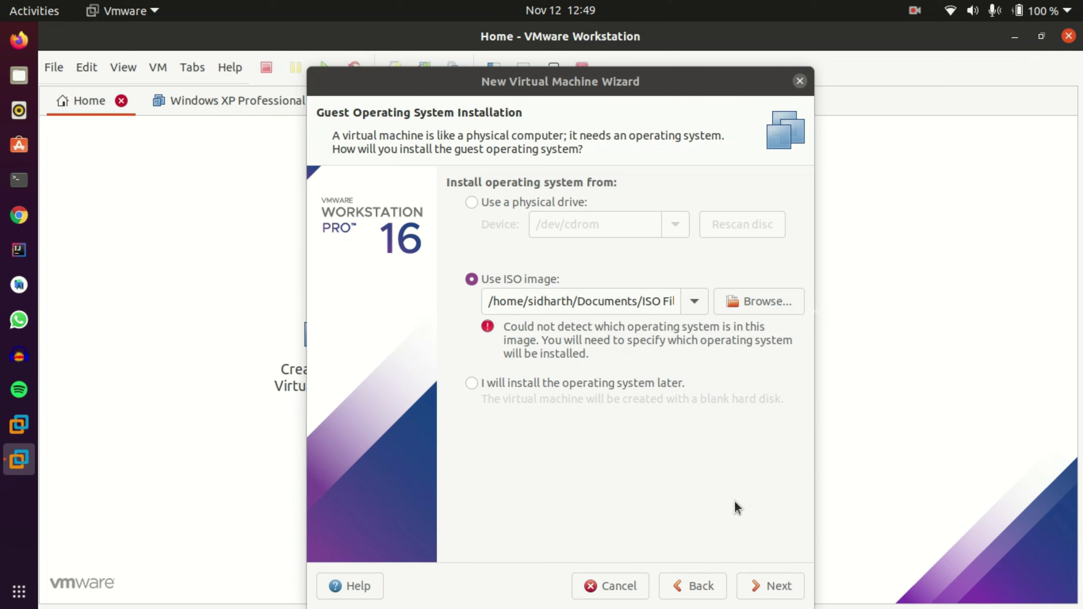
- Keep the ISO image as the installation source and continue to the guest operating system selection
{"action": "left_click_drag", "start_coordinate": [775, 340], "coordinate": [550, 326]}
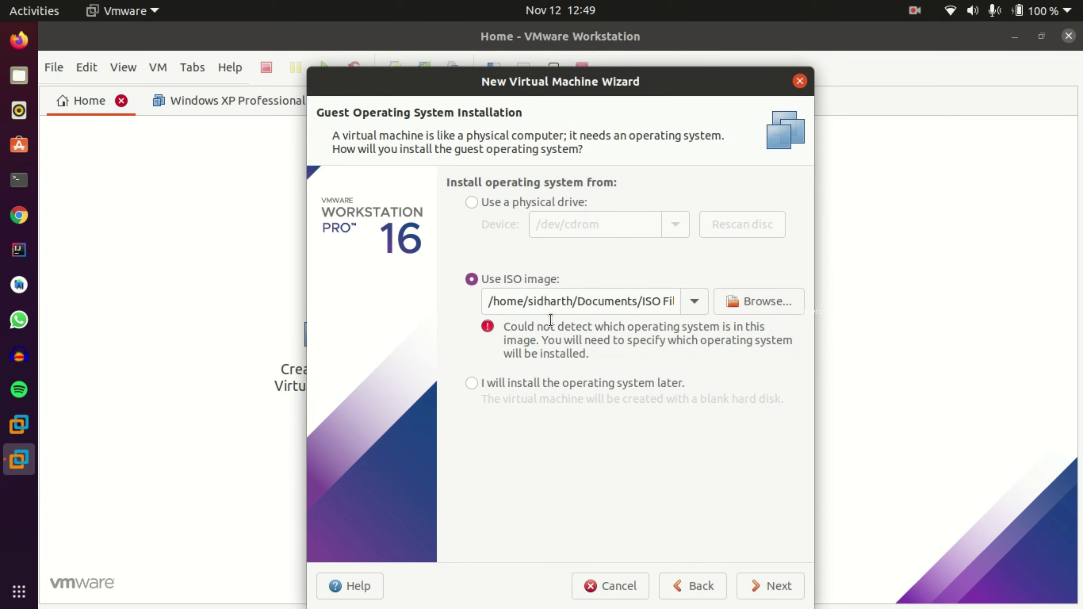
{"action": "left_click", "coordinate": [617, 379]}
{"action": "left_click", "coordinate": [472, 280]}
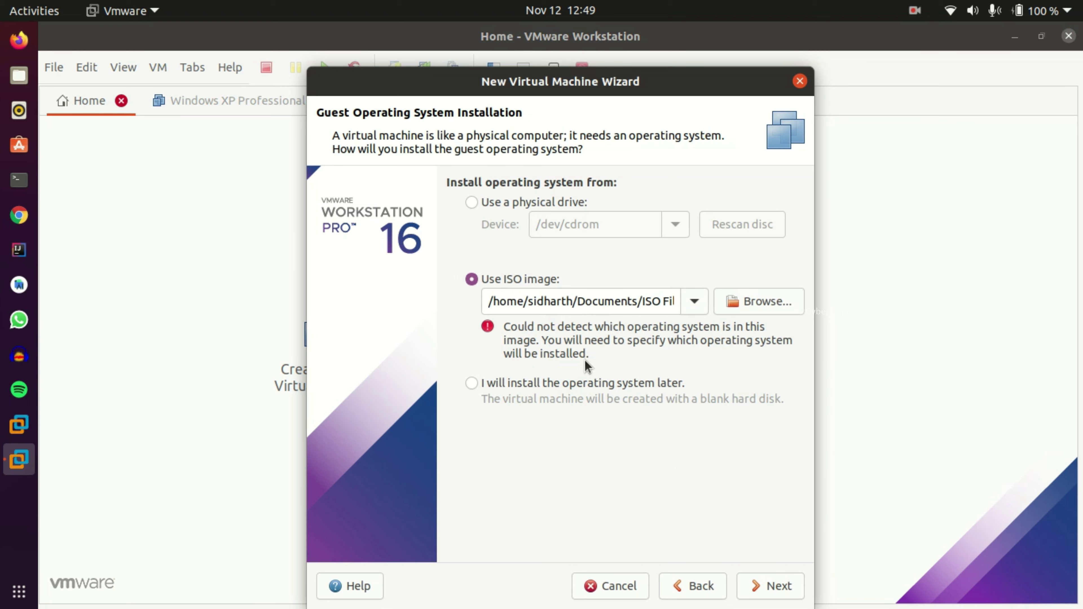
{"action": "left_click", "coordinate": [780, 586]}
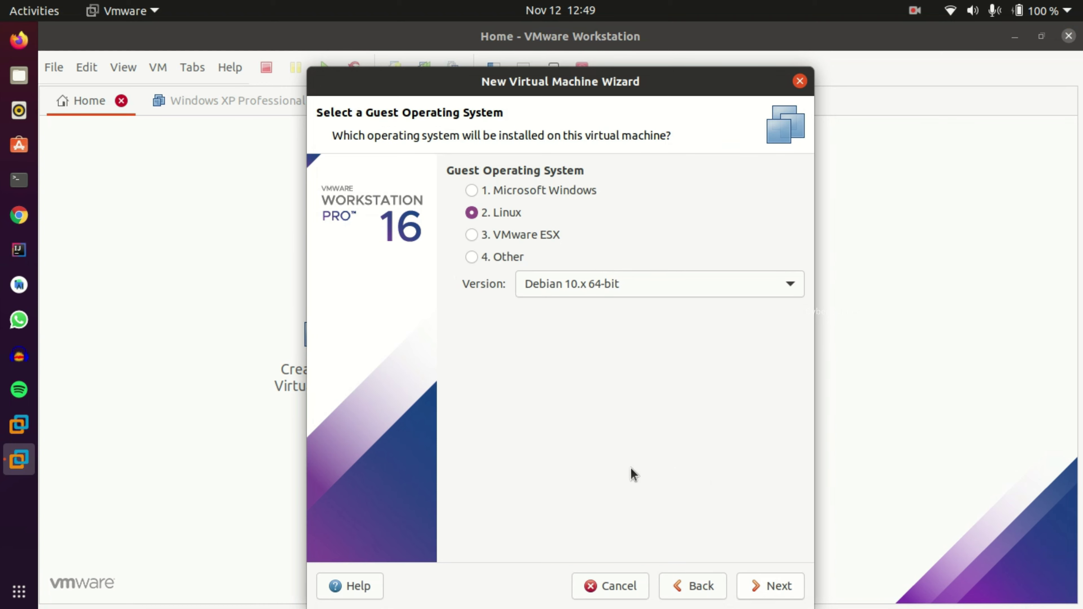
- Choose Debian 10.x 64-bit as the Linux guest version and continue to naming the virtual machine
{"action": "left_click", "coordinate": [628, 285]}
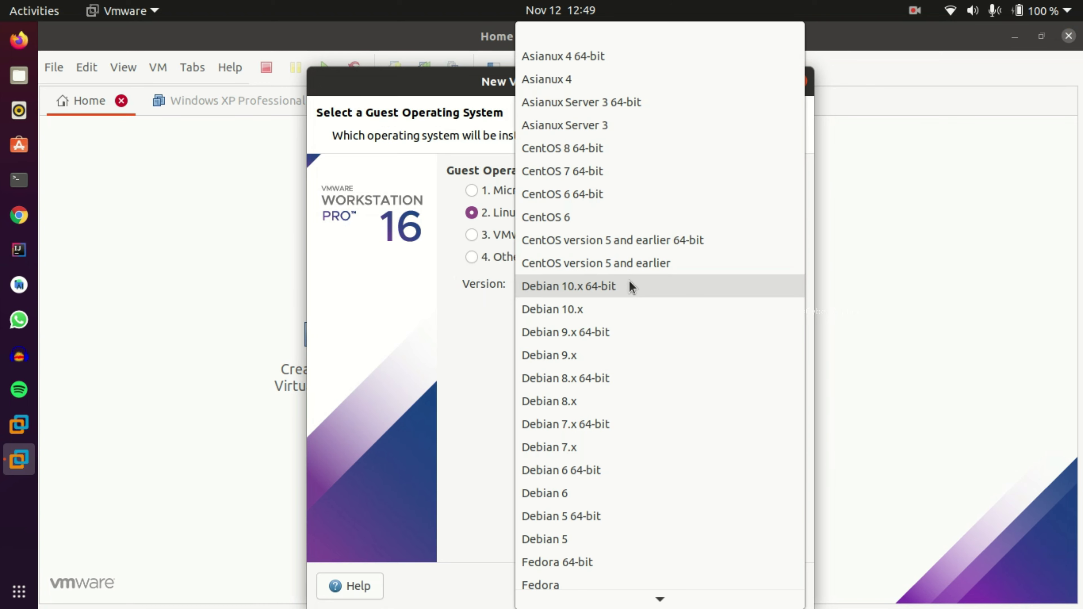
{"action": "left_click", "coordinate": [575, 286]}
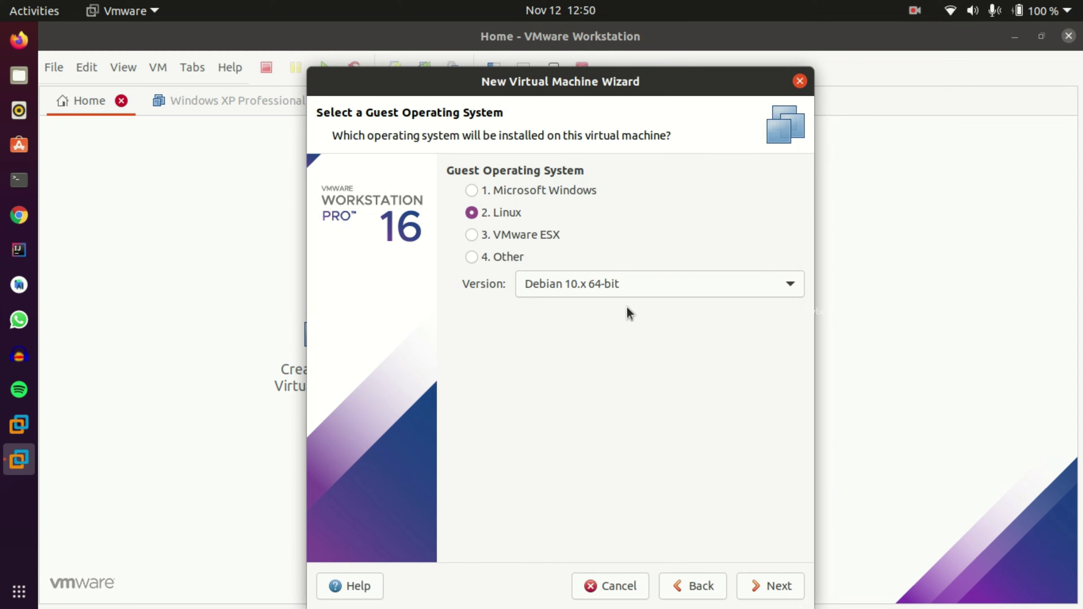
{"action": "left_click", "coordinate": [785, 591]}
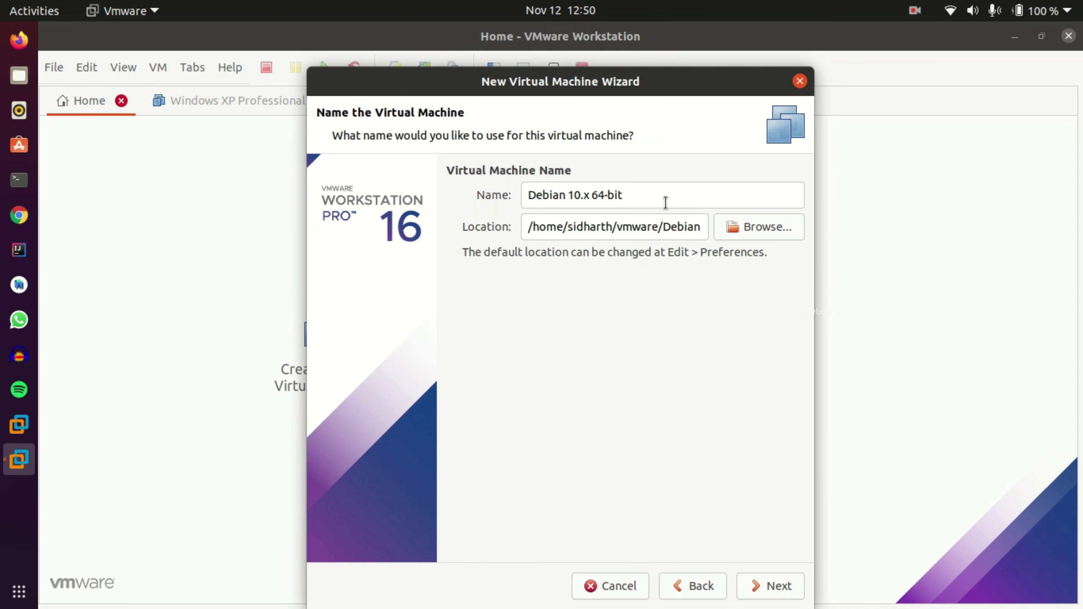
- Name the virtual machine Kali Linux
{"action": "left_click_drag", "start_coordinate": [665, 202], "coordinate": [500, 198]}
{"action": "type", "text": "Kaali"}
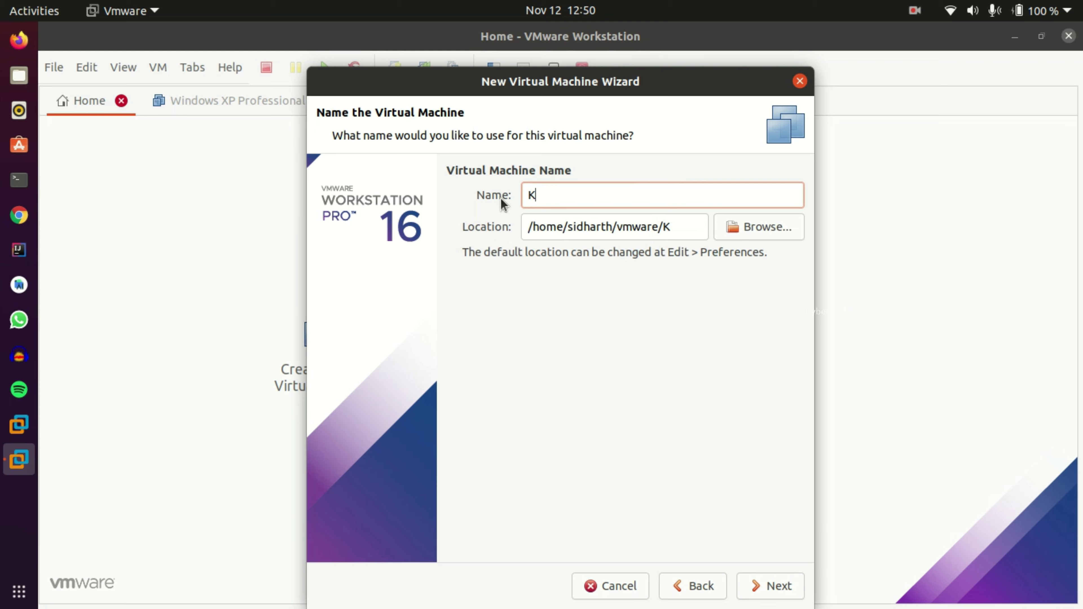
{"action": "key", "text": "BackSpace"}
{"action": "key", "text": "BackSpace"}
{"action": "key", "text": "BackSpace"}
{"action": "type", "text": "li Linux"}
- Set the virtual machine's location to a Kali Linux folder inside the home directory's VMware folder and continue to disk capacity
{"action": "left_click", "coordinate": [762, 225]}
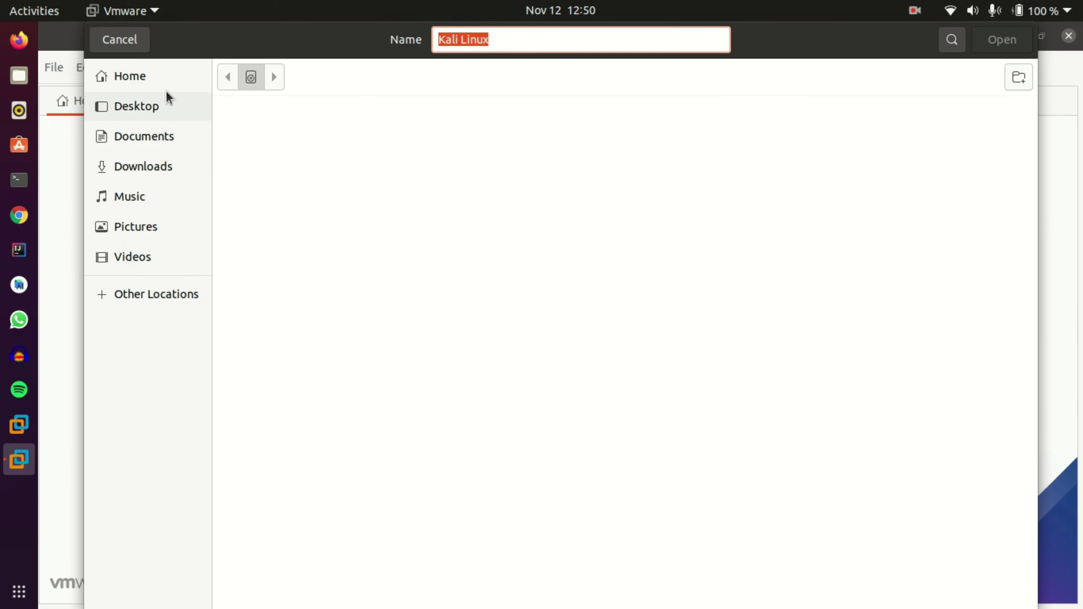
{"action": "left_click", "coordinate": [166, 77]}
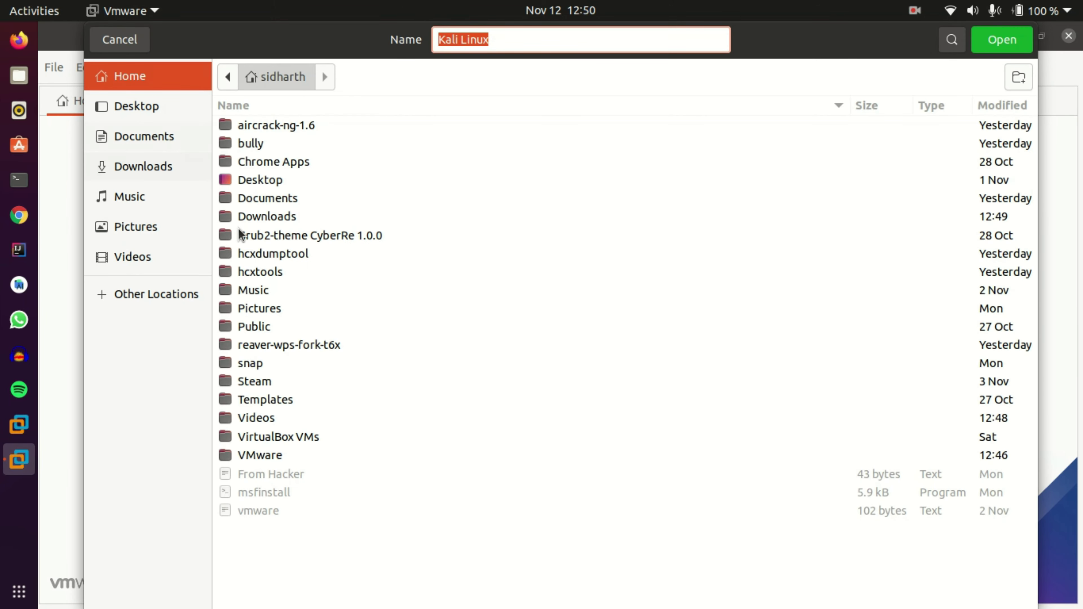
{"action": "double_click", "coordinate": [296, 454]}
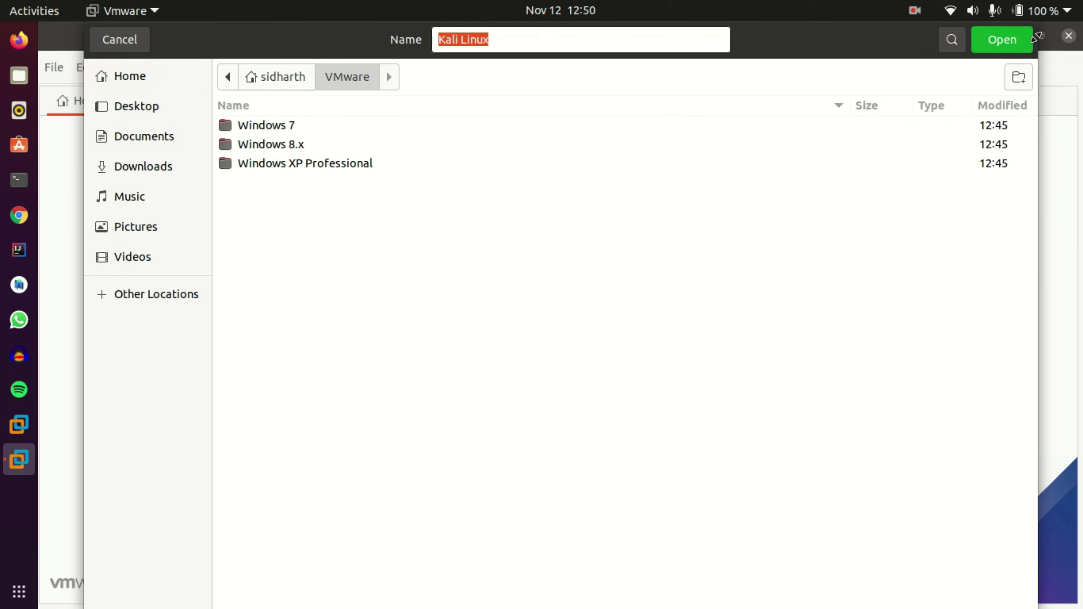
{"action": "left_click", "coordinate": [1007, 42]}
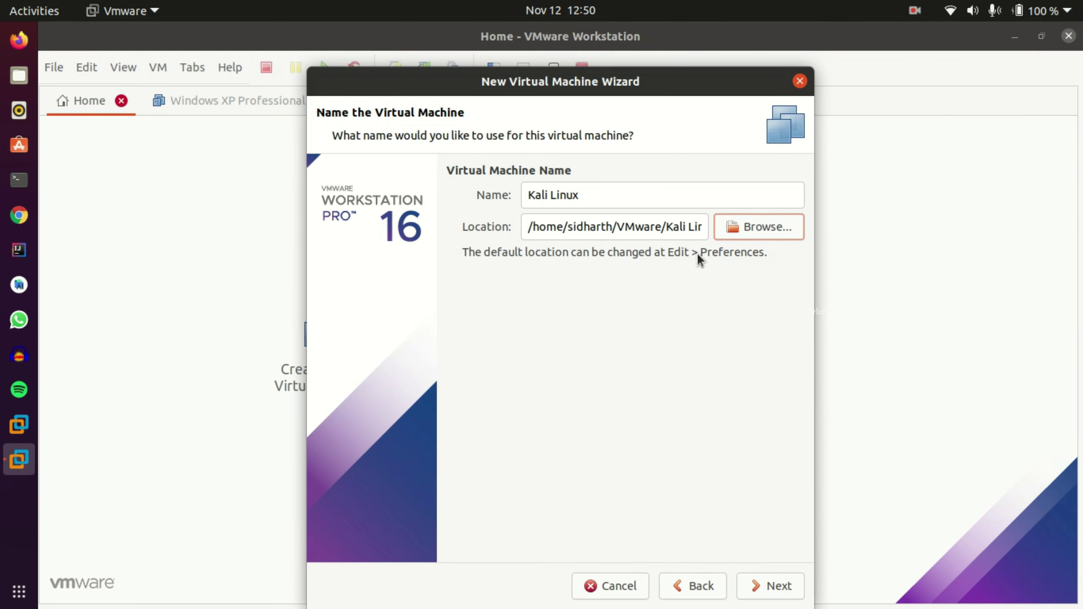
{"action": "left_click", "coordinate": [769, 591]}
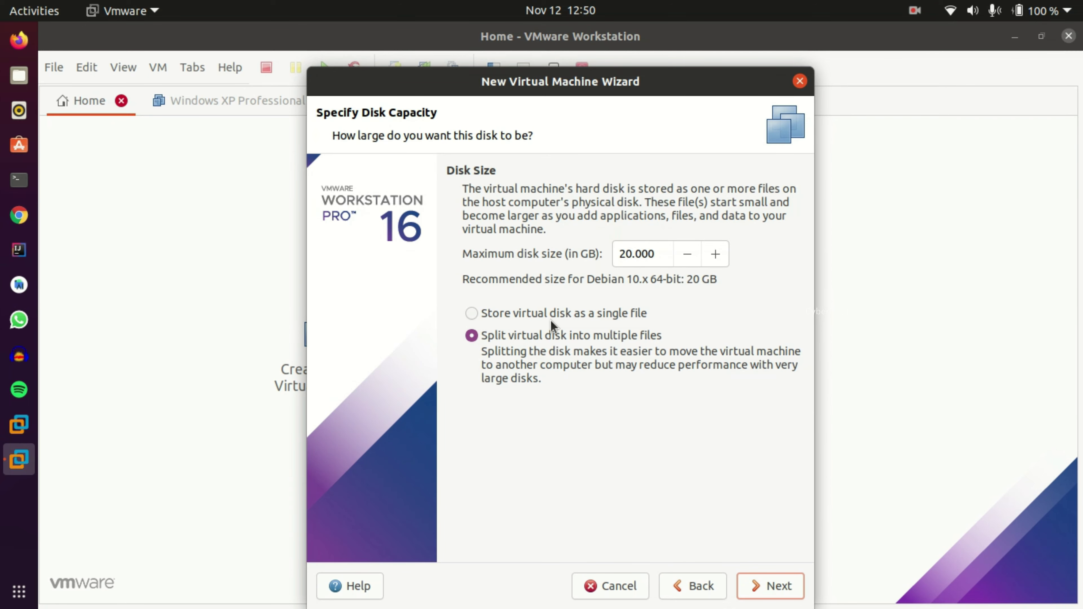
- Store the virtual disk as a single file with a maximum size of 60 GB and continue to the settings summary
{"action": "left_click", "coordinate": [501, 314]}
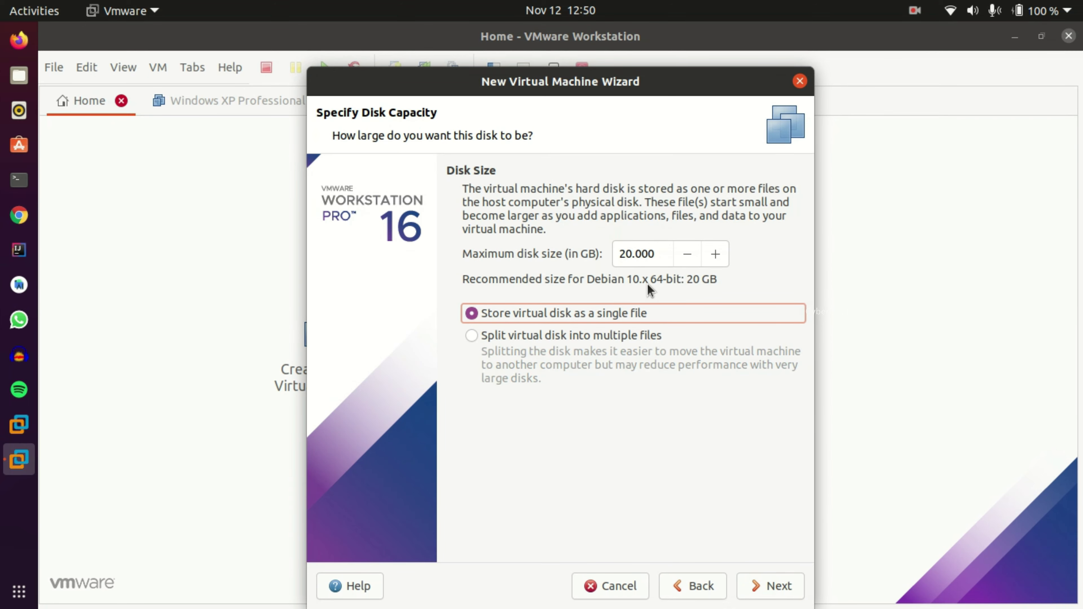
{"action": "left_click", "coordinate": [639, 252]}
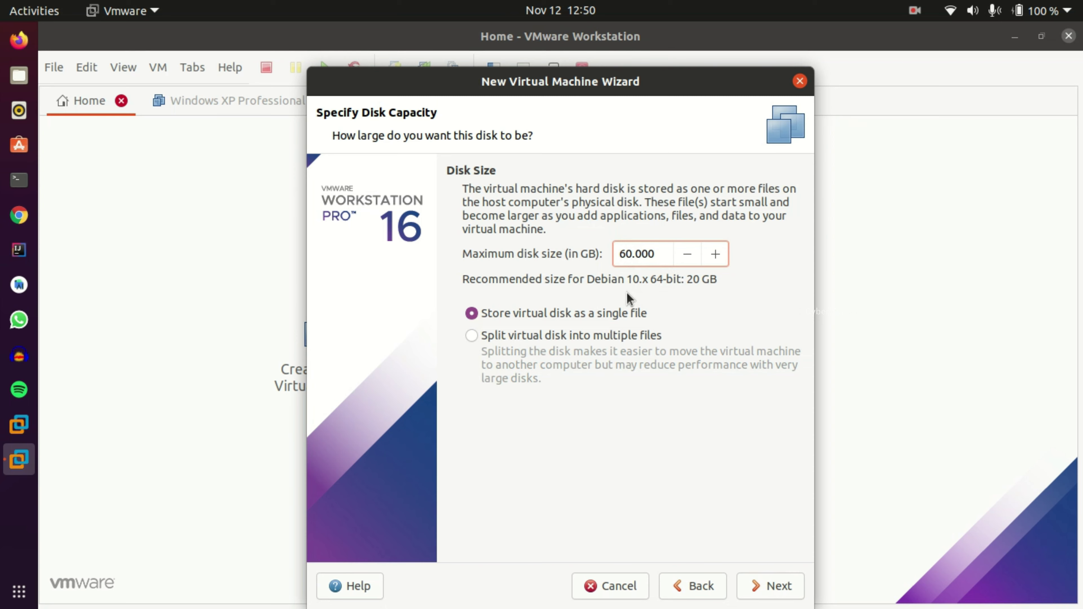
{"action": "left_click", "coordinate": [766, 588]}
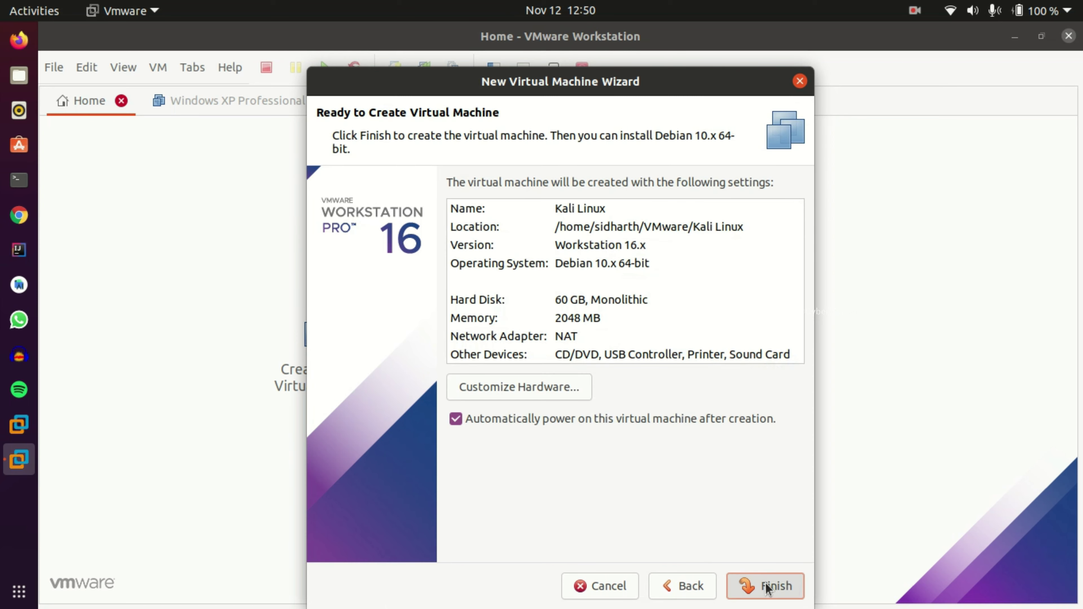
- Finish creating the Kali Linux virtual machine and start the installer's Graphical install
{"action": "left_click", "coordinate": [766, 587]}
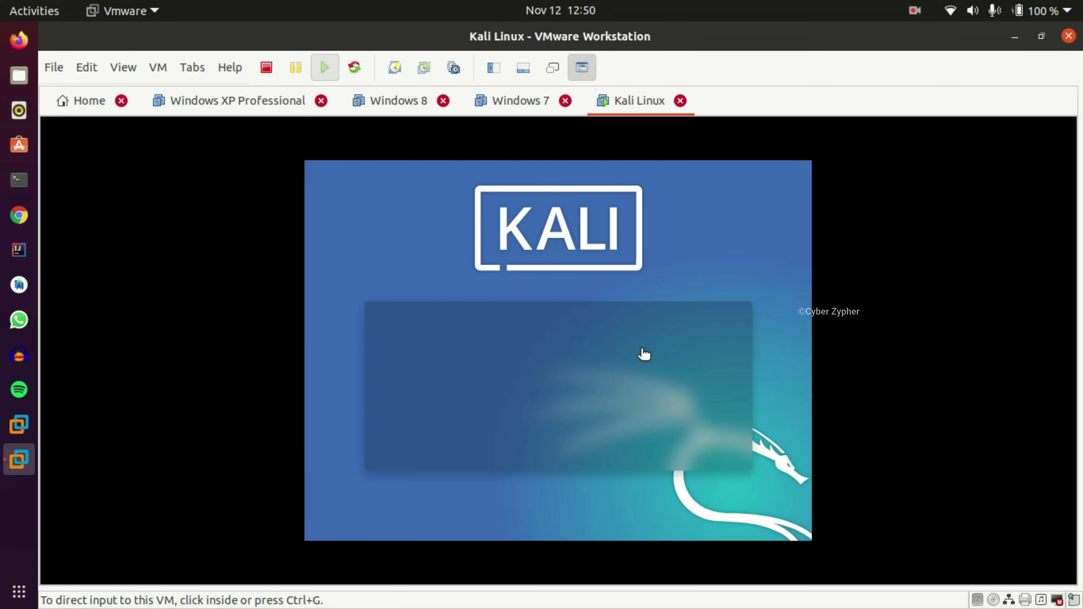
{"action": "key", "text": "ctrl+g"}
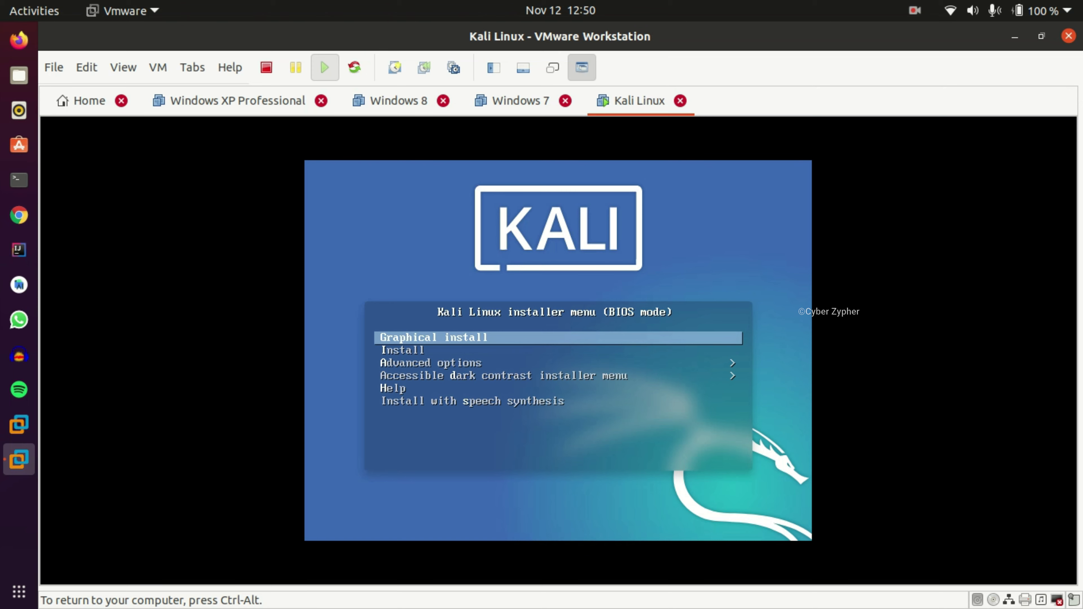
{"action": "key", "text": "Return"}
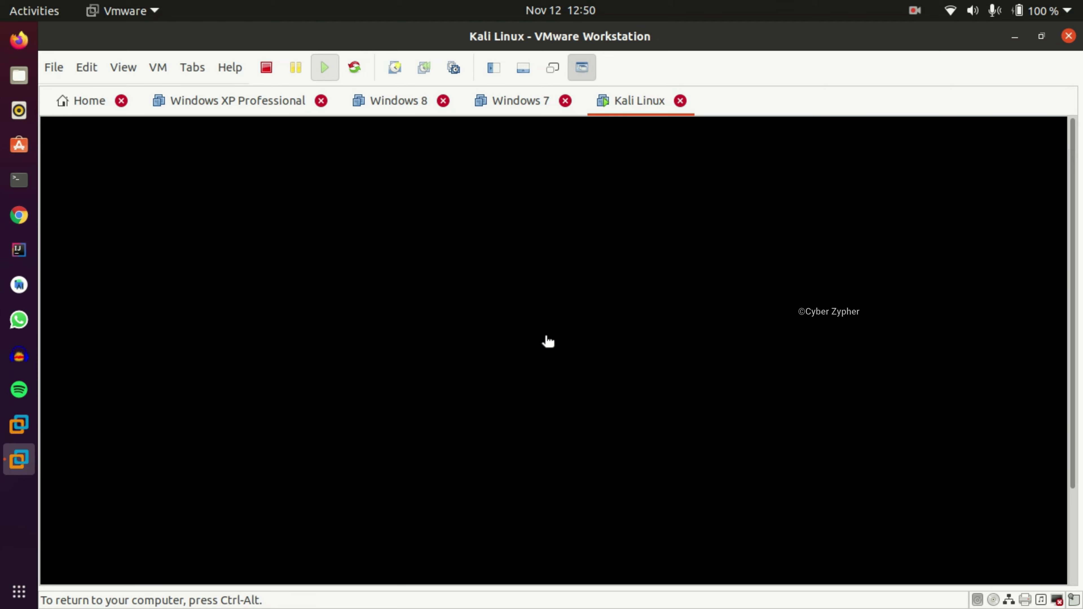
- Release input from the virtual machine and switch its display to full screen
{"action": "key", "text": "ctrl+alt"}
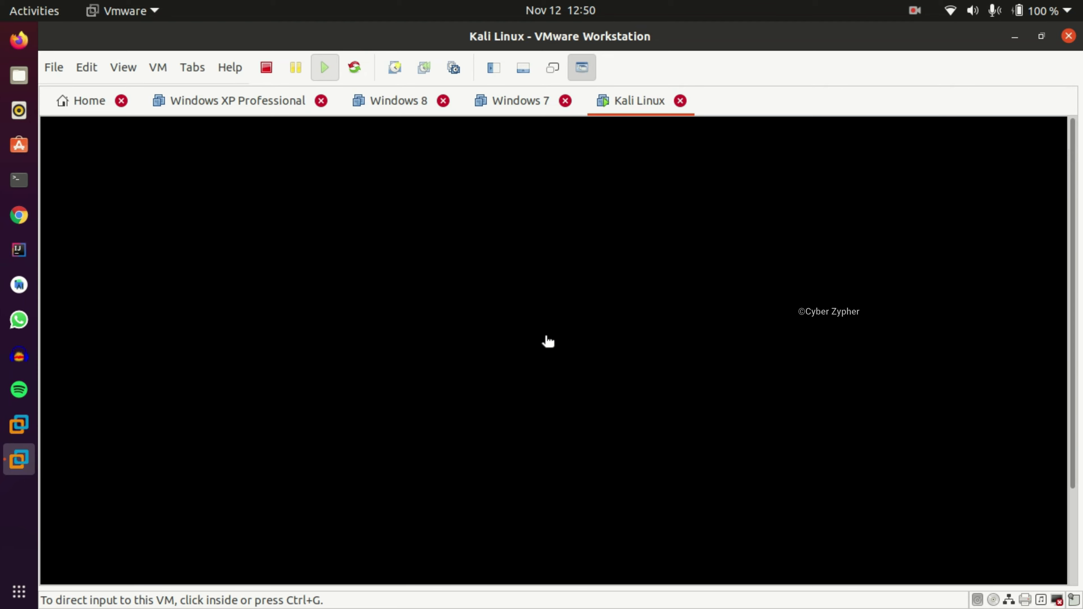
{"action": "left_click", "coordinate": [133, 66]}
{"action": "left_click", "coordinate": [151, 96]}
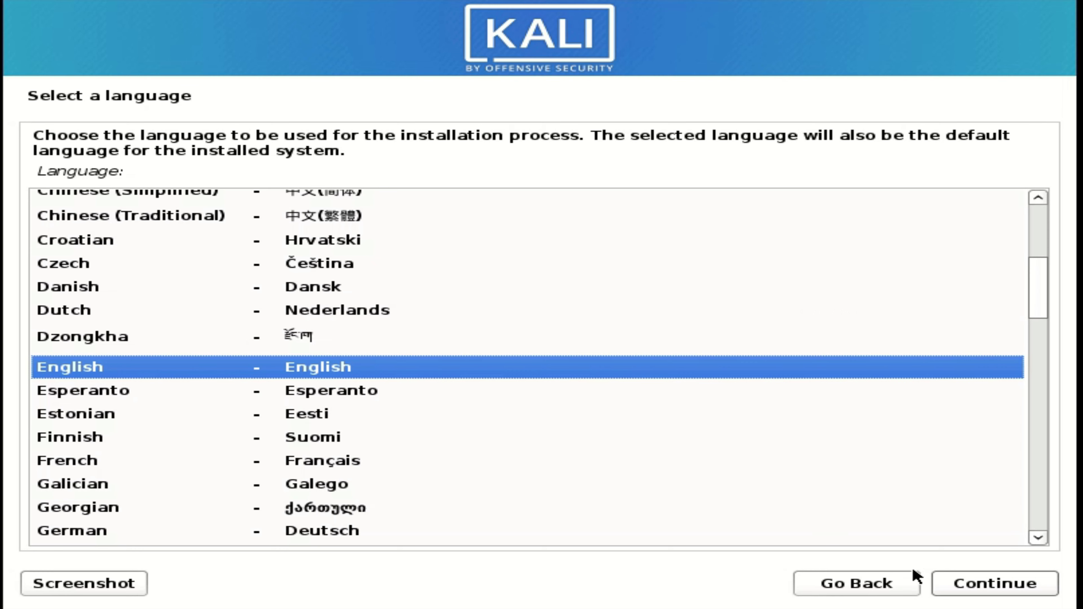
- Configure the installer's localization with English as the language, India as the location and the American English keymap
{"action": "left_click", "coordinate": [955, 581]}
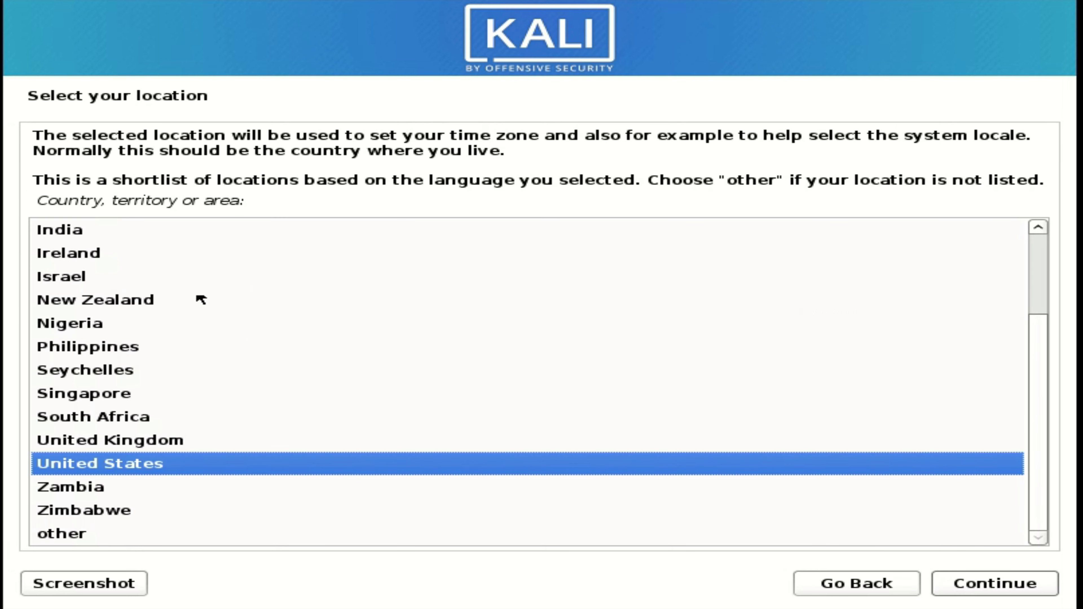
{"action": "left_click", "coordinate": [165, 235]}
{"action": "left_click", "coordinate": [967, 584]}
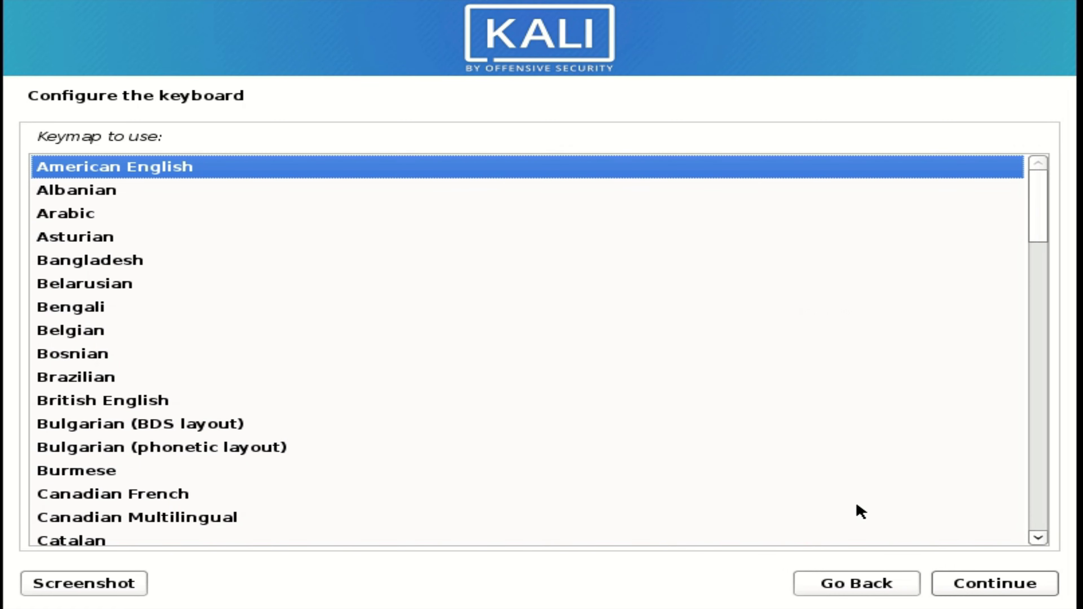
{"action": "left_click", "coordinate": [955, 585]}
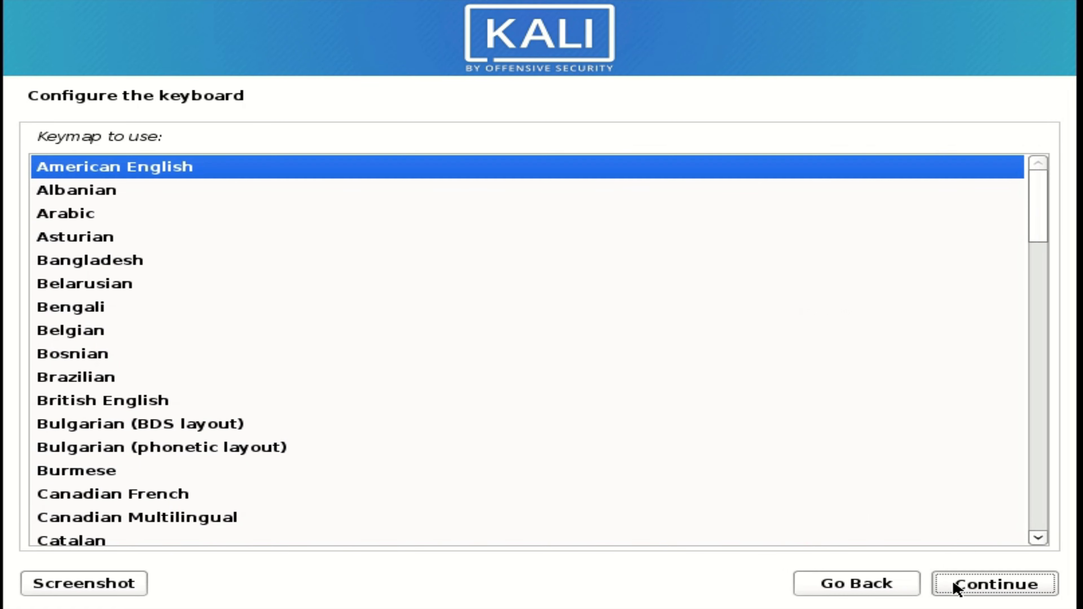
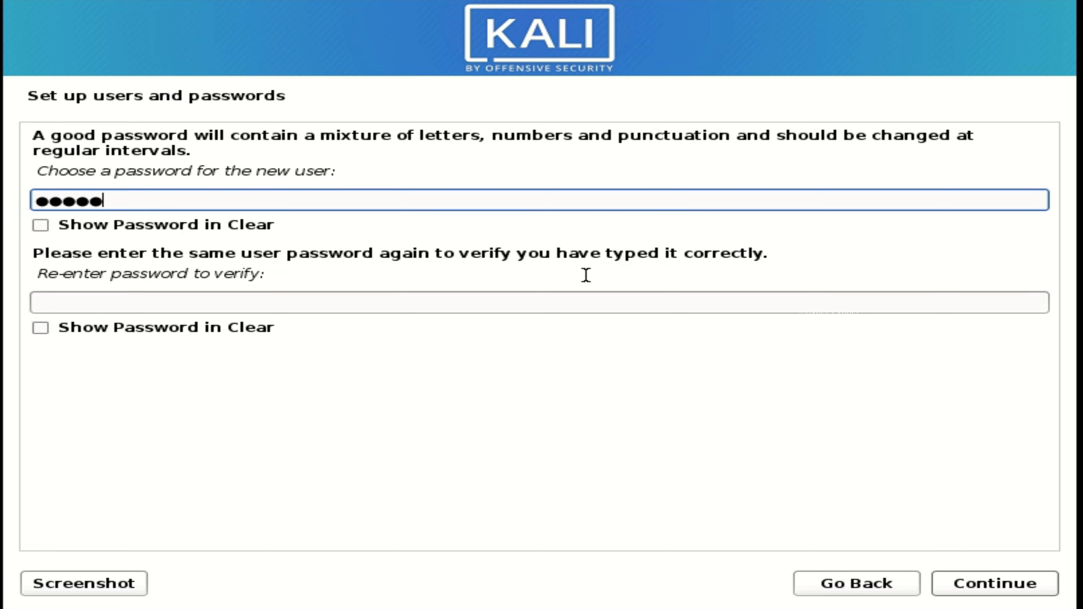
- Re-enter the new user's password for verification and continue the user setup
{"action": "left_click", "coordinate": [592, 304]}
{"action": "type", "text": "******"}
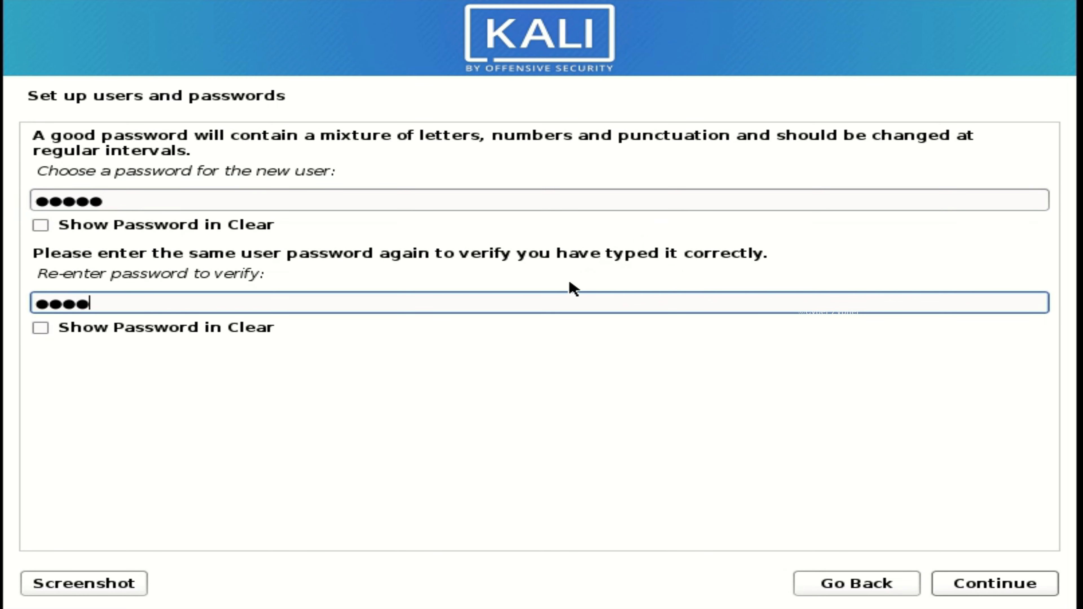
{"action": "key", "text": "Return"}
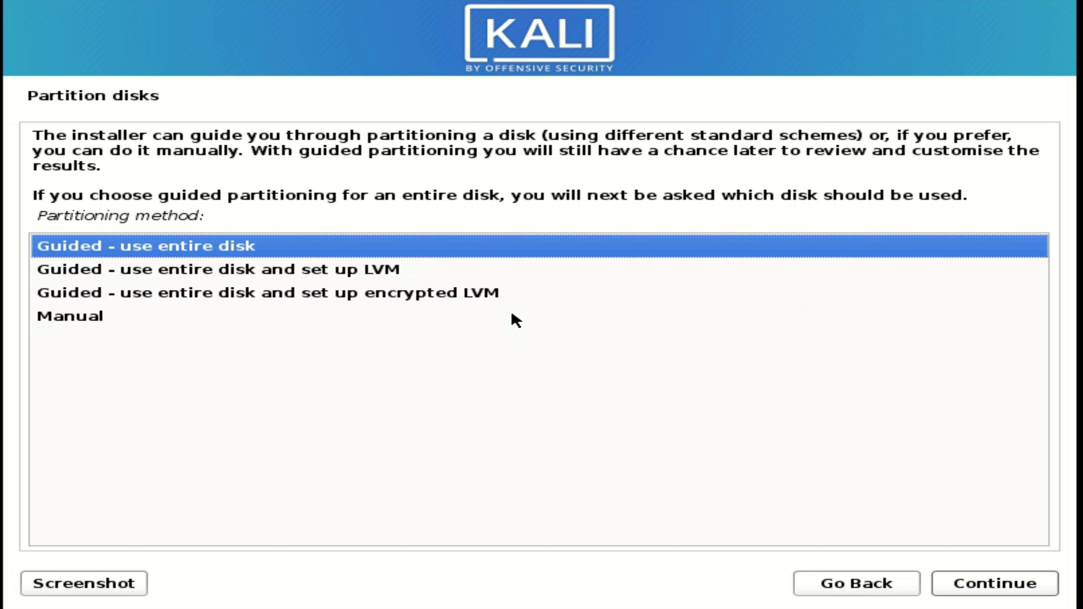
- Partition the SCSI3 (sda) disk with Guided - use entire disk, keeping all files in one partition
{"action": "left_click", "coordinate": [72, 251]}
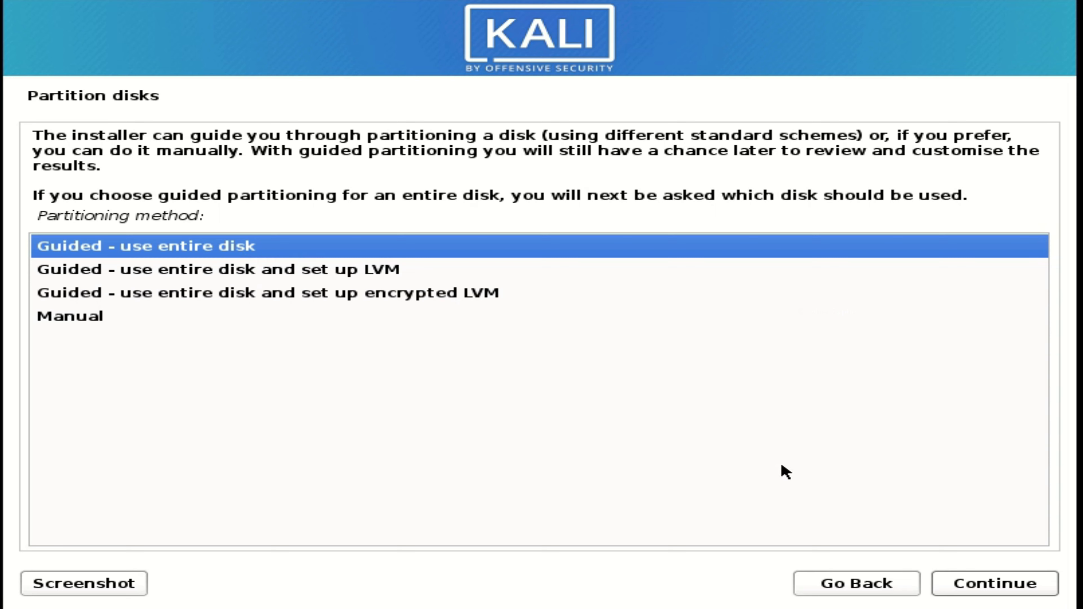
{"action": "left_click", "coordinate": [994, 587]}
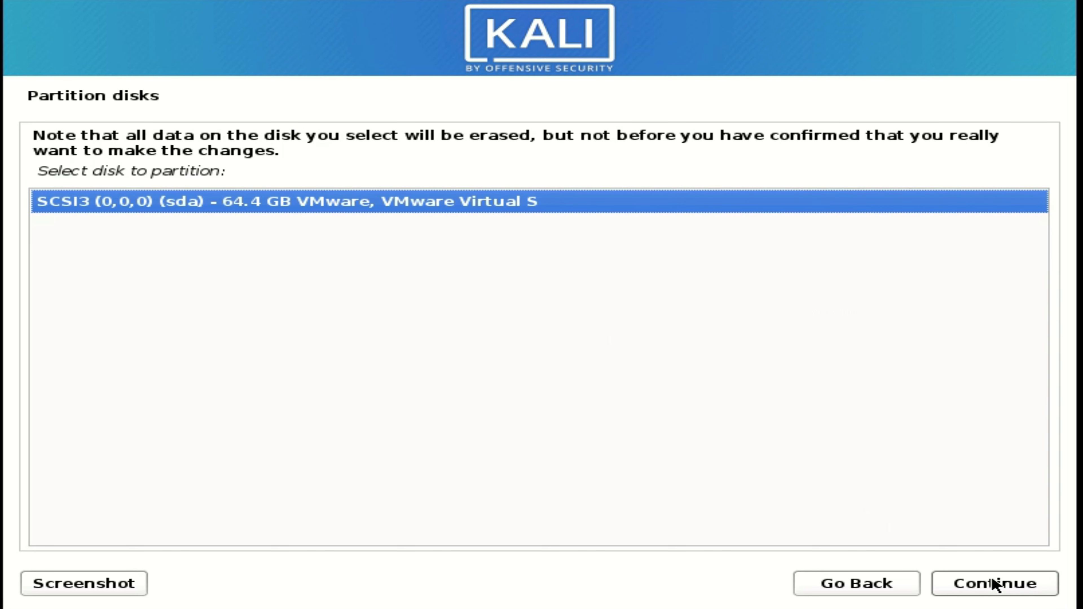
{"action": "left_click", "coordinate": [993, 582]}
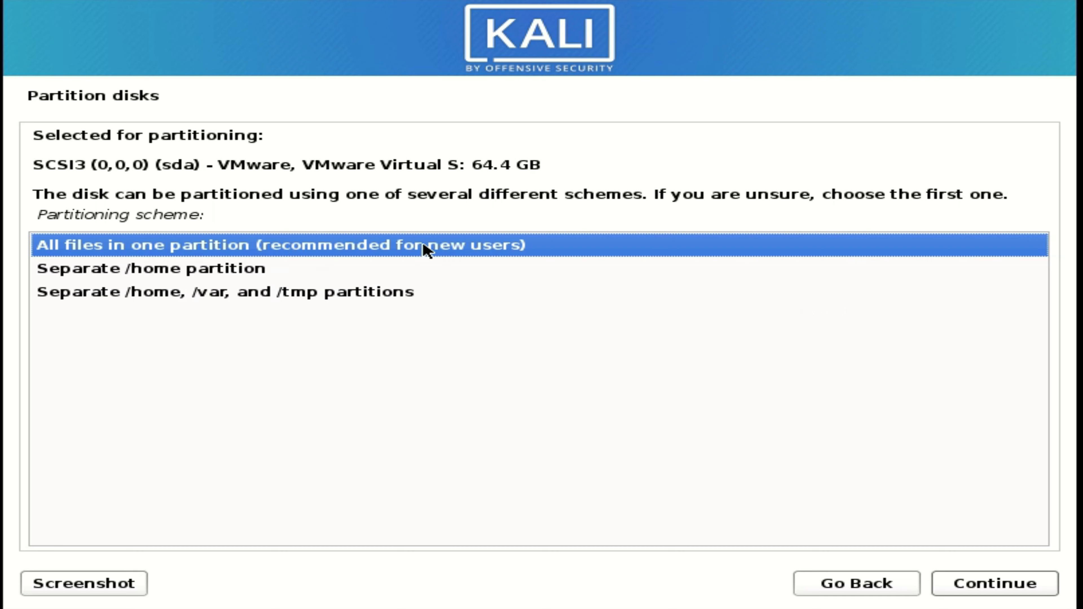
{"action": "left_click", "coordinate": [943, 587]}
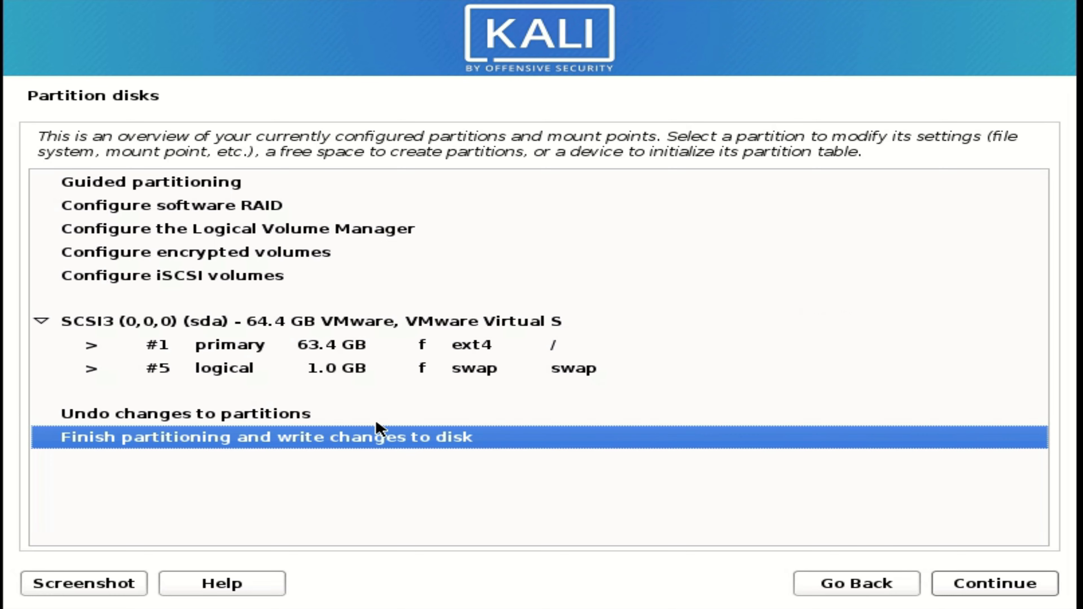
- Finish partitioning and confirm with Yes that the changes are written to the disk
{"action": "left_click", "coordinate": [1013, 584]}
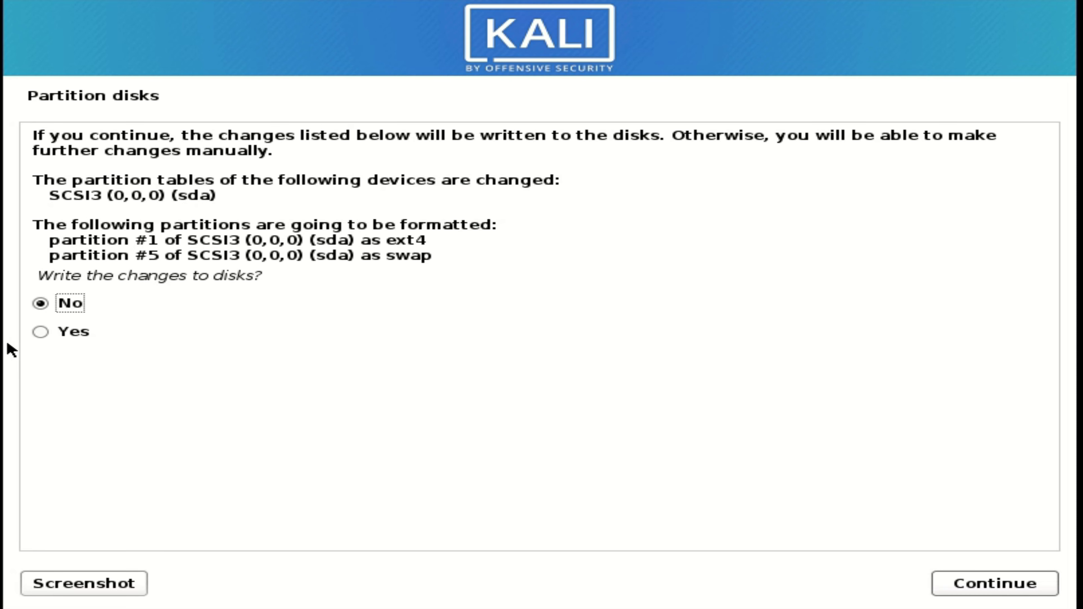
{"action": "left_click", "coordinate": [38, 336]}
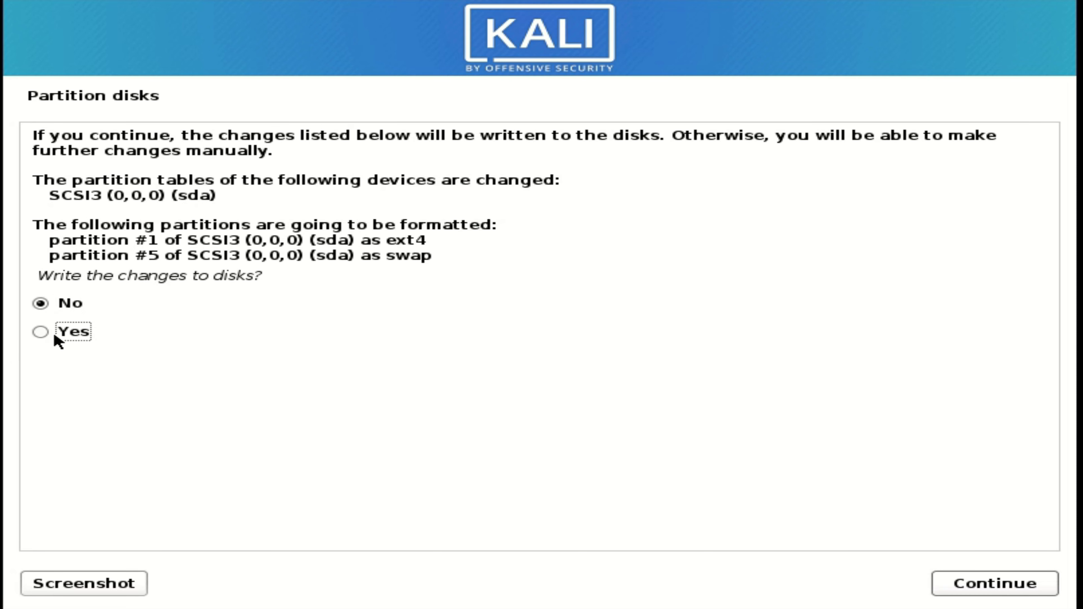
{"action": "left_click", "coordinate": [960, 582]}
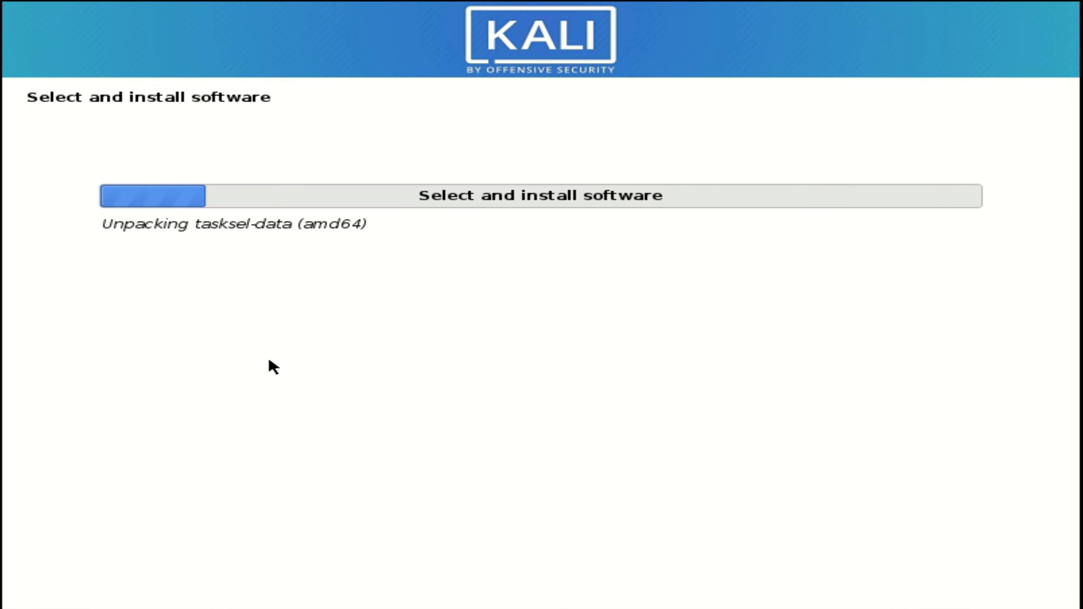
- Install the default software selection with the Xfce desktop and the top10 and default tool collections, leaving KDE Plasma unselected
{"action": "left_click", "coordinate": [170, 302]}
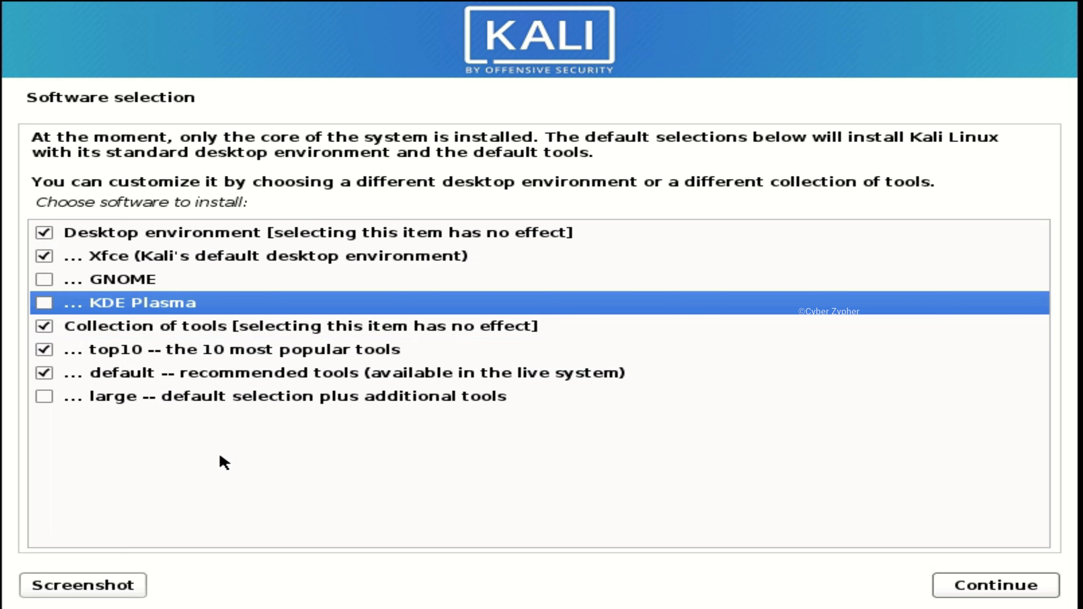
{"action": "left_click", "coordinate": [970, 584]}
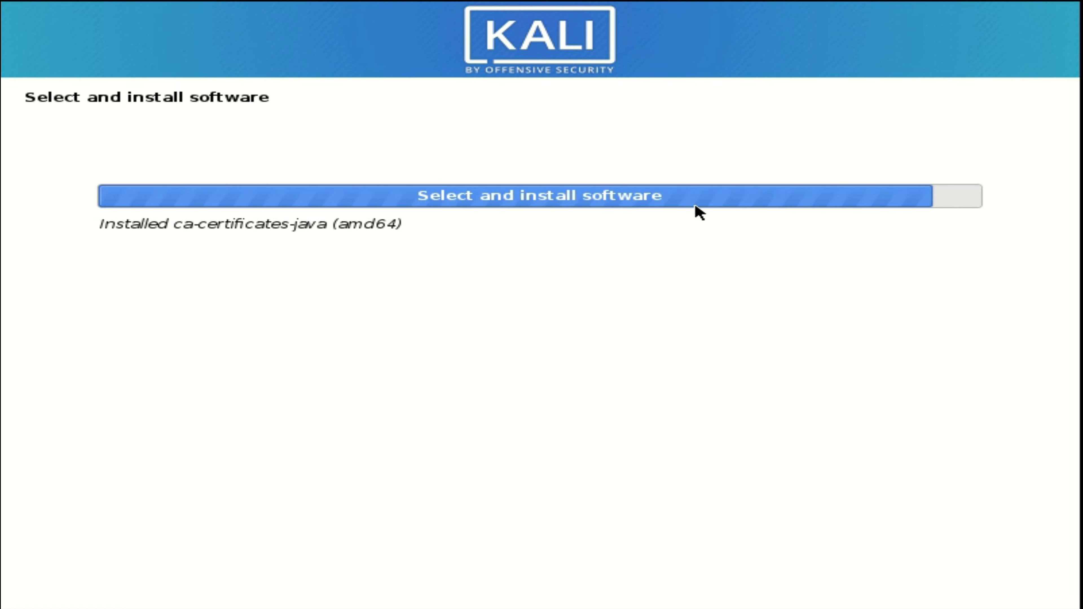
- Install the GRUB boot loader on the /dev/sda device
{"action": "left_click", "coordinate": [967, 581]}
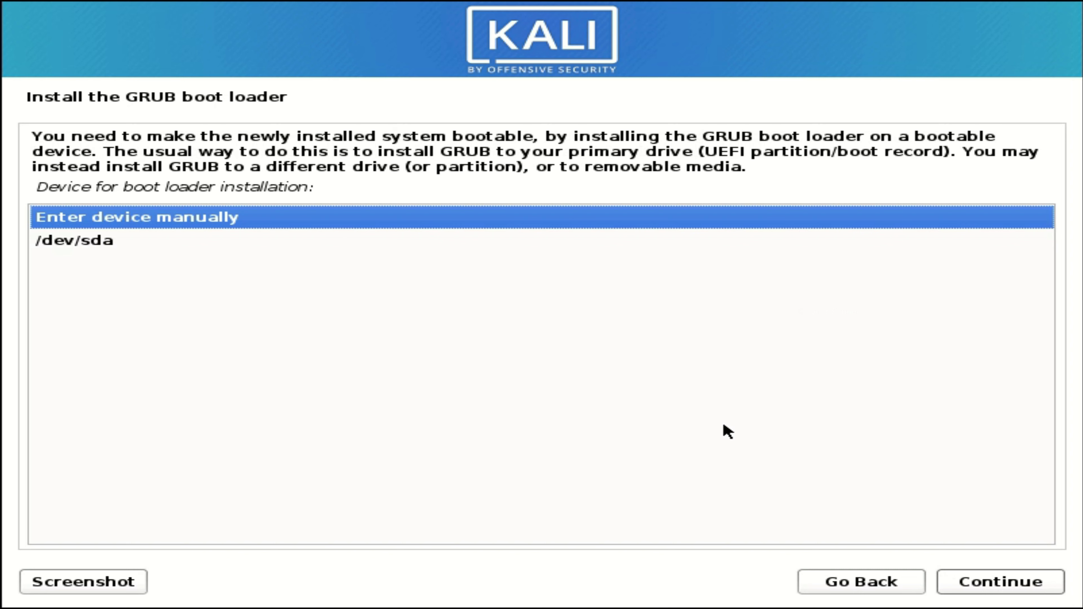
{"action": "left_click", "coordinate": [87, 244]}
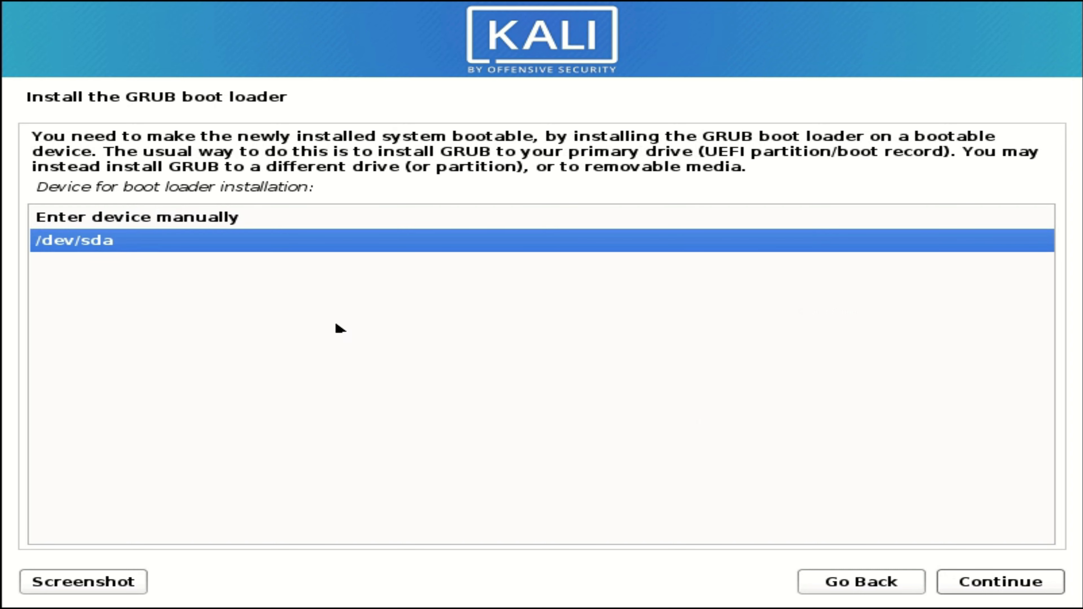
{"action": "left_click", "coordinate": [1037, 591]}
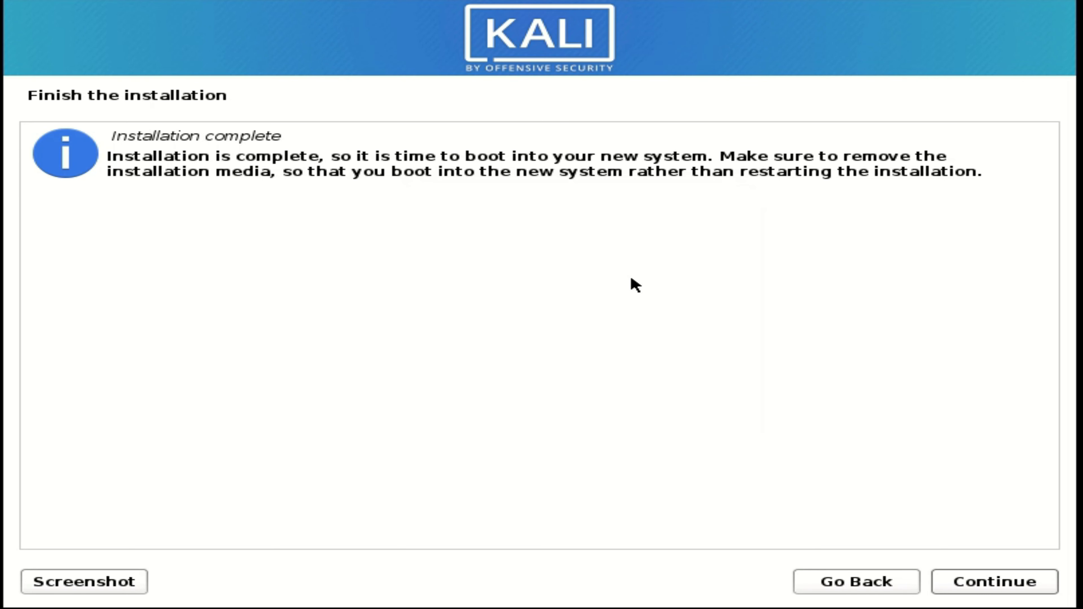
- Complete the installation, reboot the virtual machine and boot the Kali GNU/Linux entry
{"action": "left_click", "coordinate": [988, 583]}
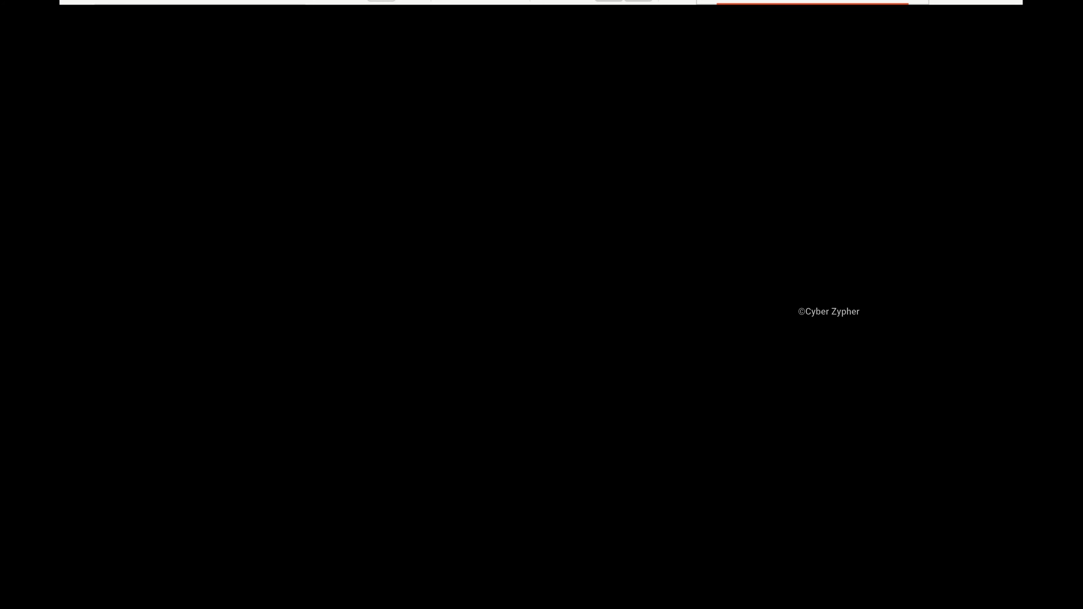
{"action": "key", "text": "Down"}
{"action": "key", "text": "Up"}
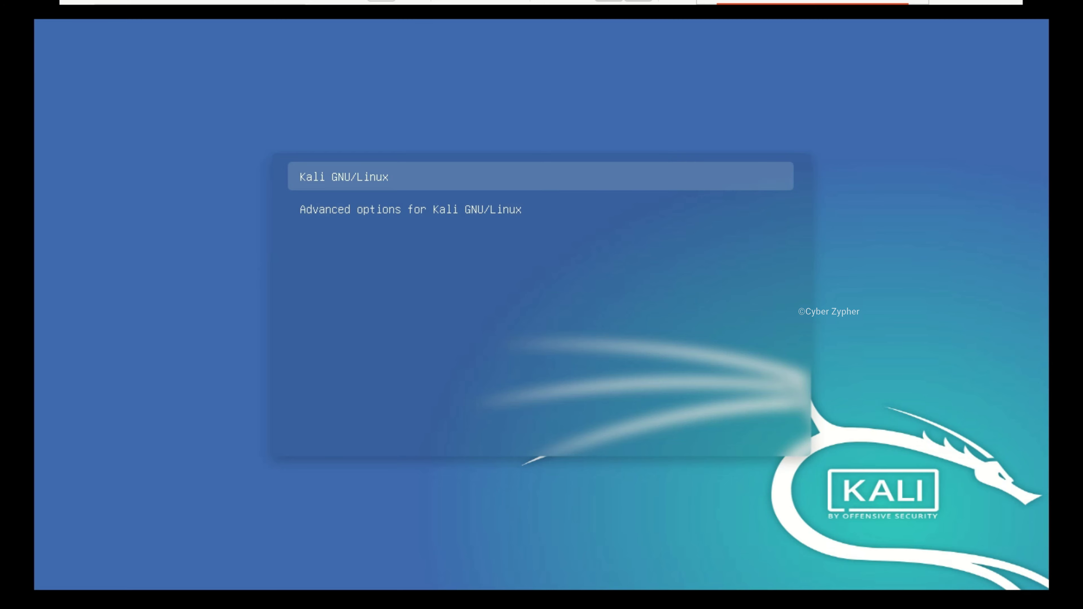
{"action": "key", "text": "Down"}
{"action": "key", "text": "Up"}
{"action": "key", "text": "Down"}
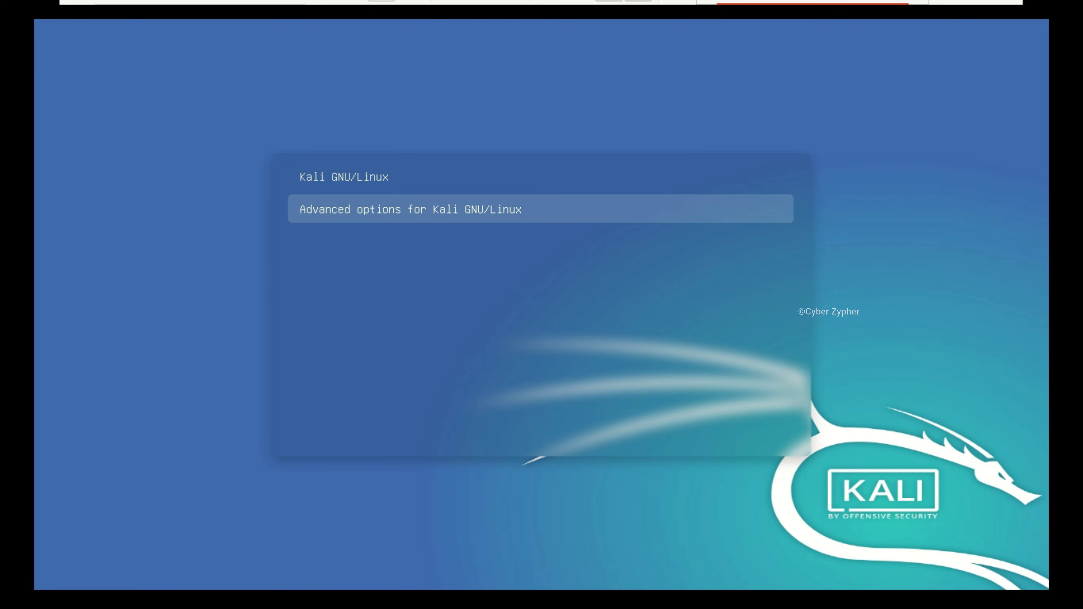
{"action": "key", "text": "Up"}
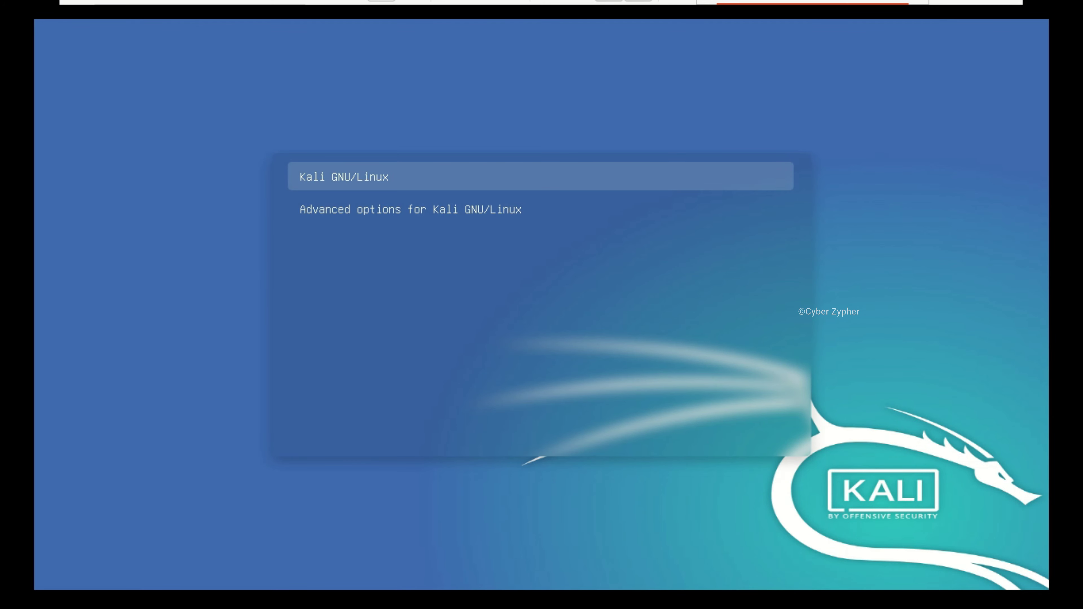
{"action": "key", "text": "Return"}
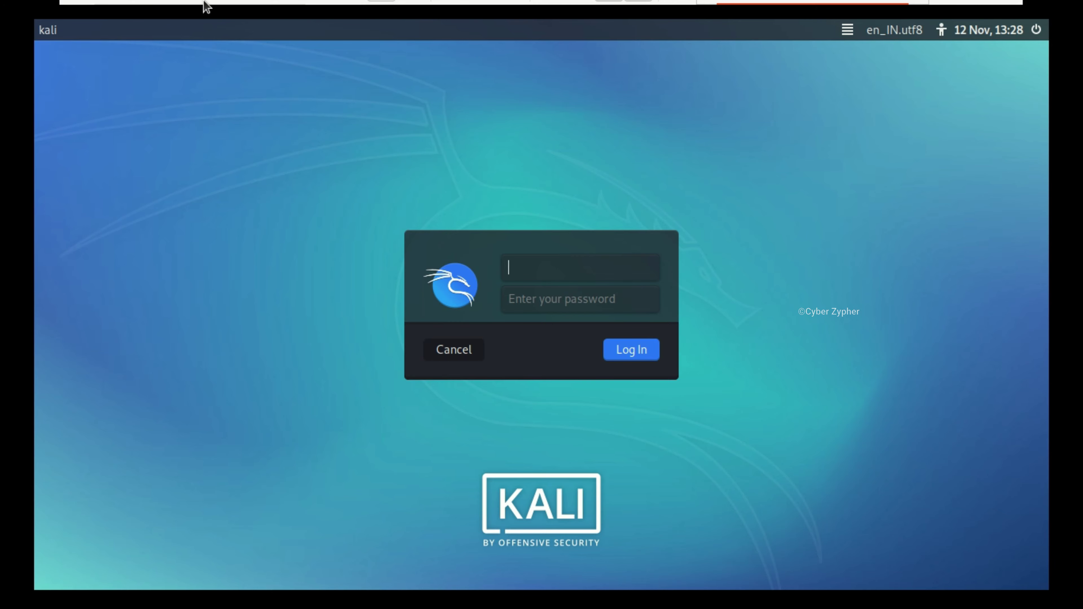
- Switch the full-screen virtual machine to Exclusive Mode
{"action": "left_click", "coordinate": [182, 17]}
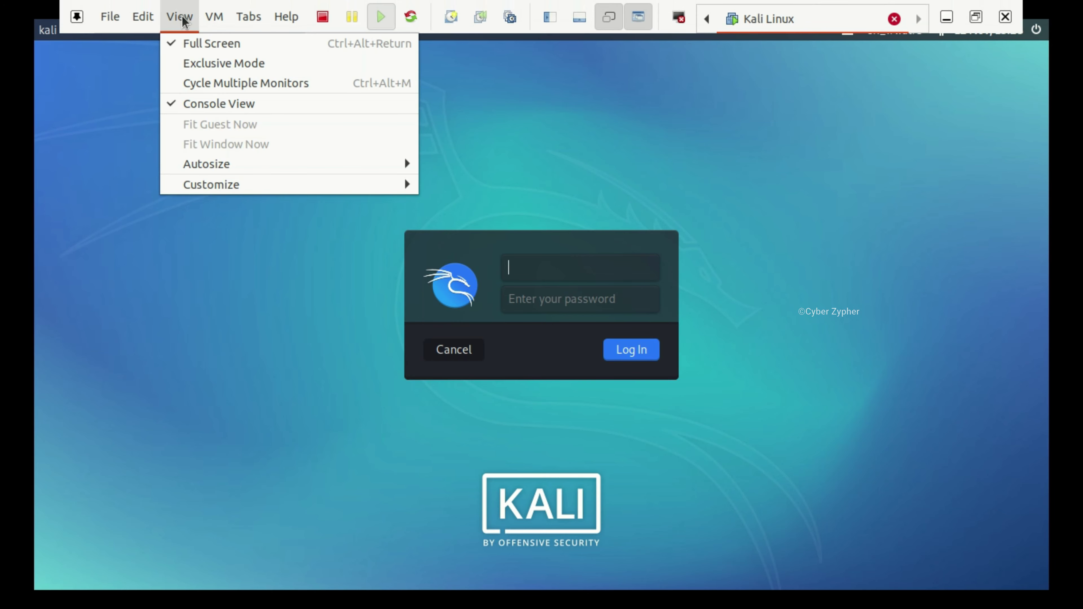
{"action": "left_click", "coordinate": [200, 64]}
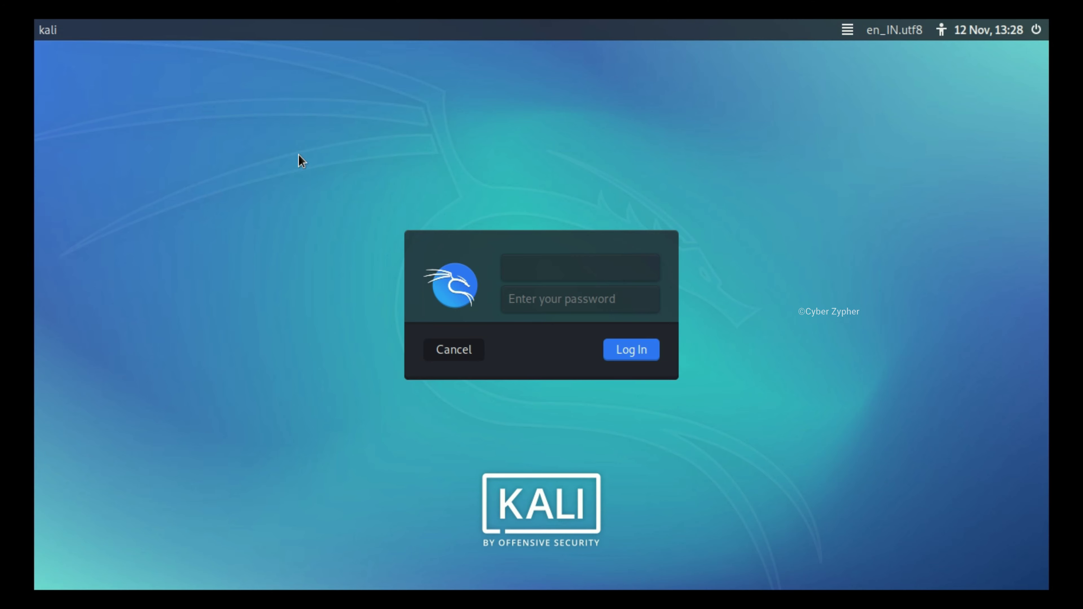
- Log in to Kali with the account's username and password
{"action": "type", "text": "sidharth"}
{"action": "left_click", "coordinate": [587, 301]}
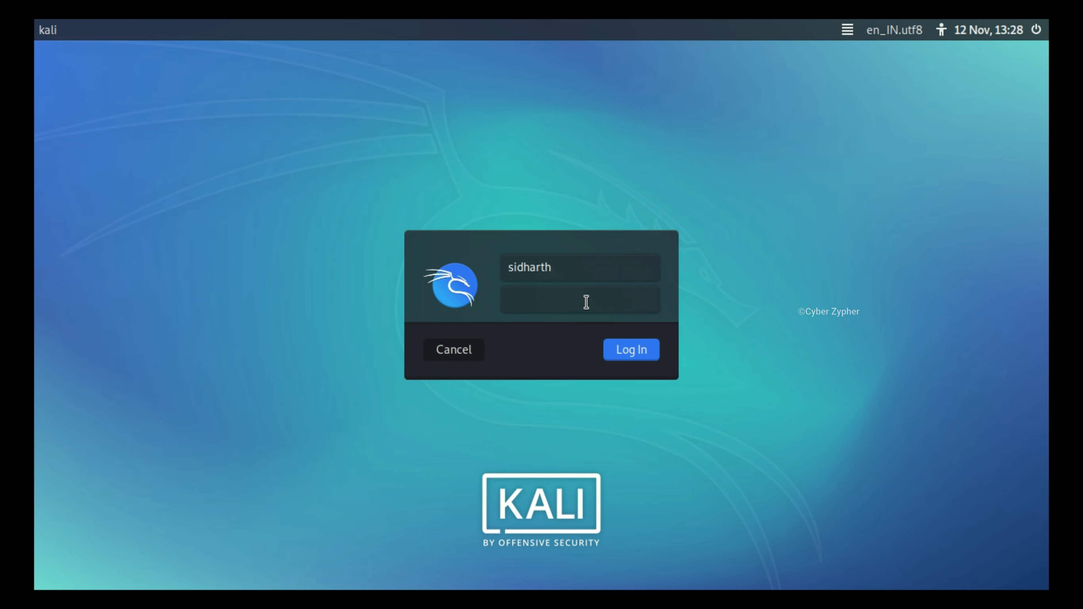
{"action": "type", "text": "•••"}
{"action": "key", "text": "Return"}
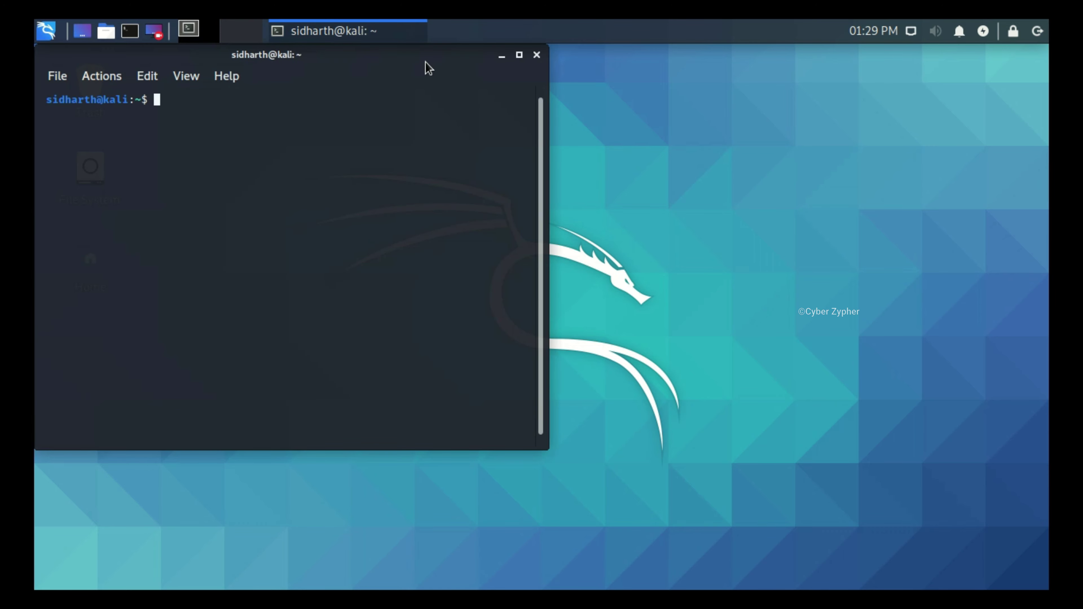
- Maximize the open terminal window and close it
{"action": "left_click_drag", "start_coordinate": [401, 63], "coordinate": [644, 21]}
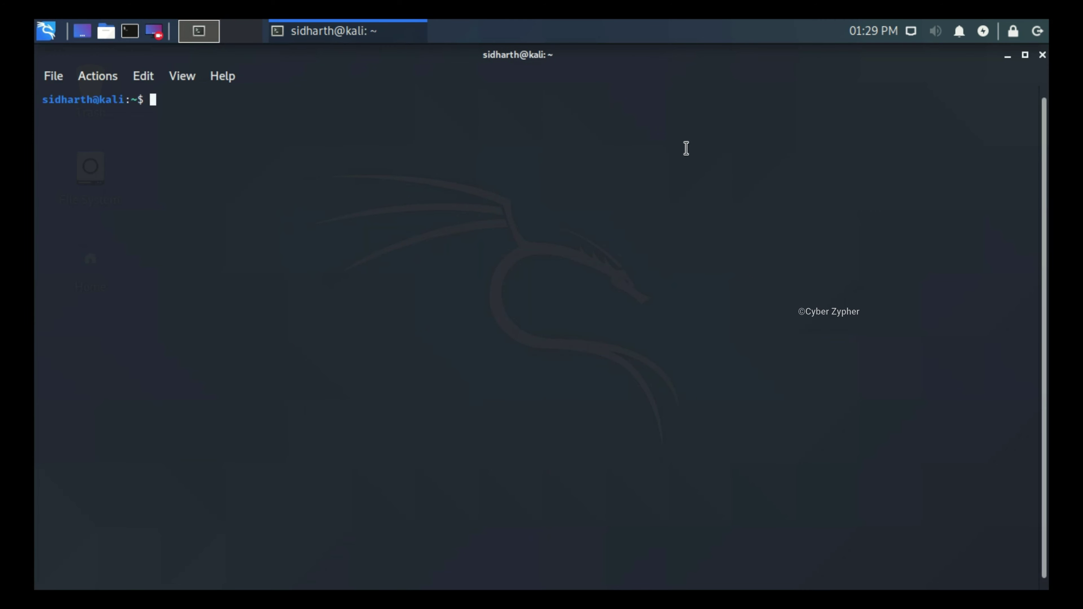
{"action": "left_click", "coordinate": [1042, 55]}
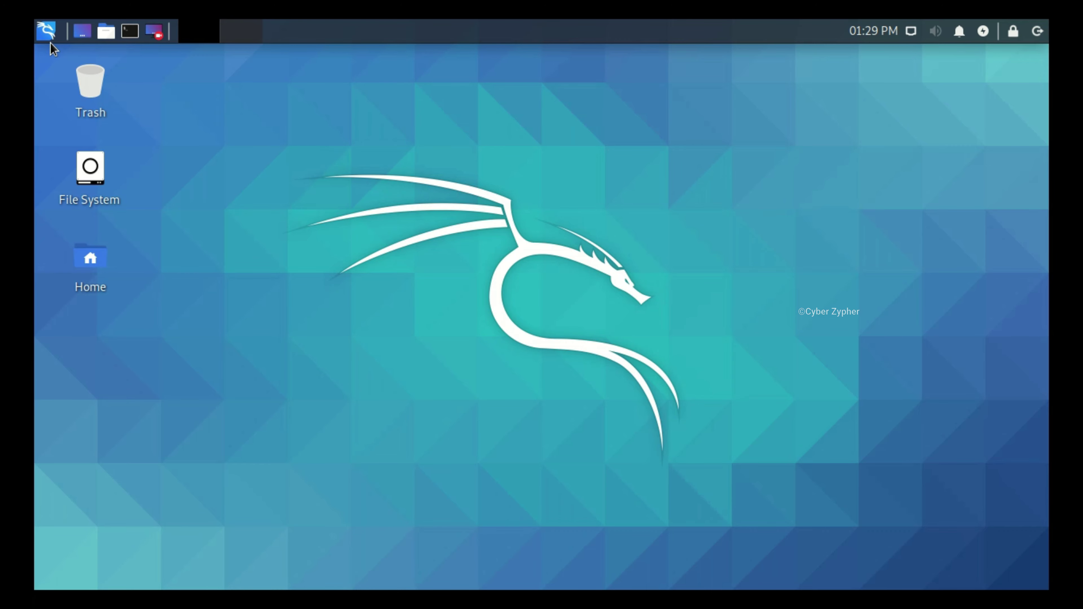
- Open the desktop's applications menu to examine the tool categories
{"action": "left_click", "coordinate": [46, 30]}
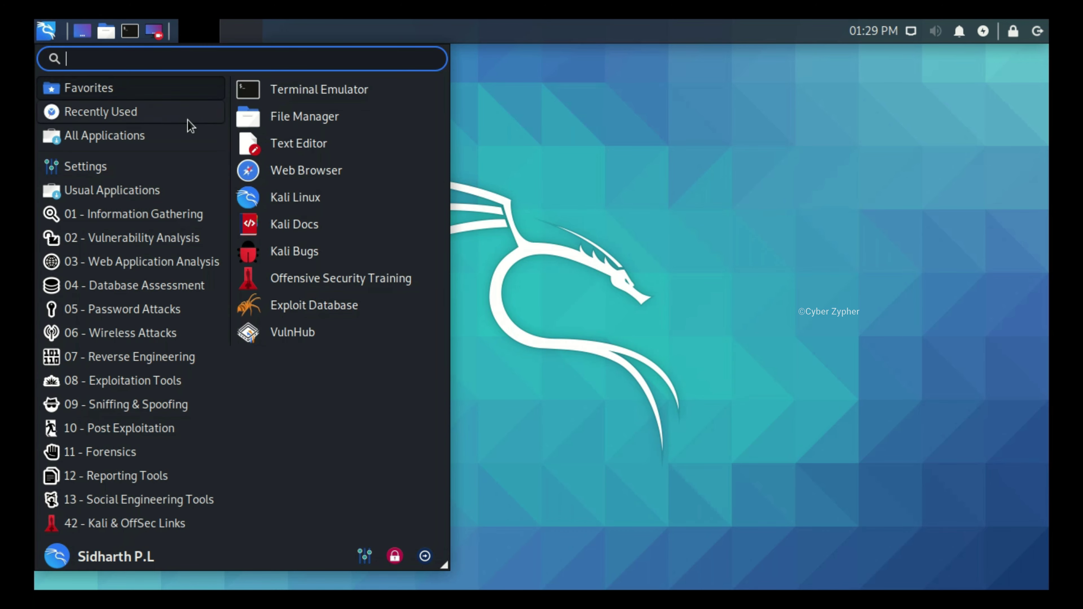
- Find the Settings Manager through the applications search, open it and maximize its window
{"action": "type", "text": "se"}
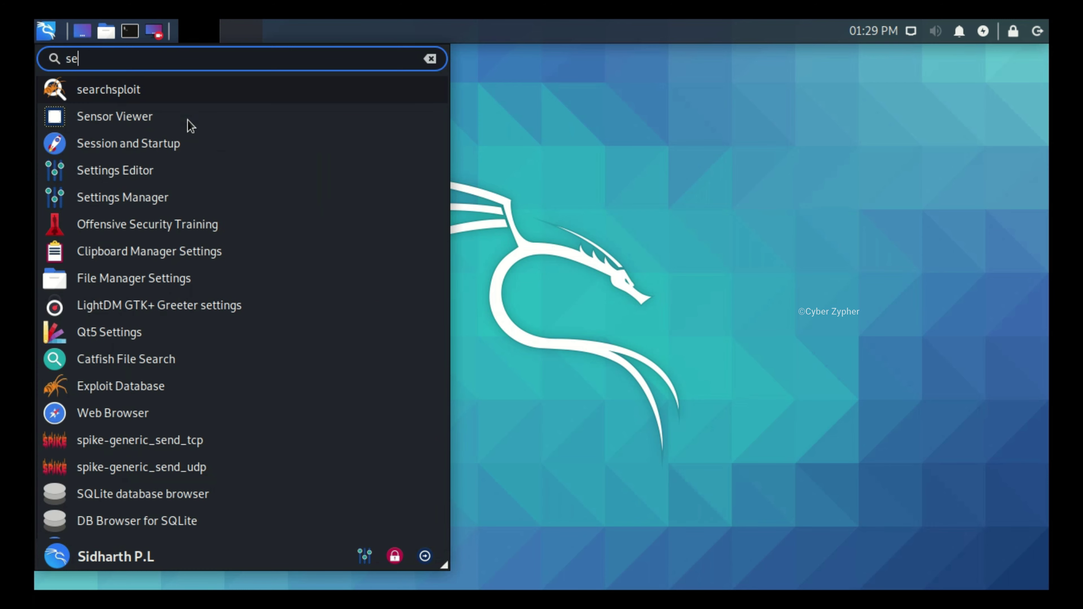
{"action": "type", "text": "ttin"}
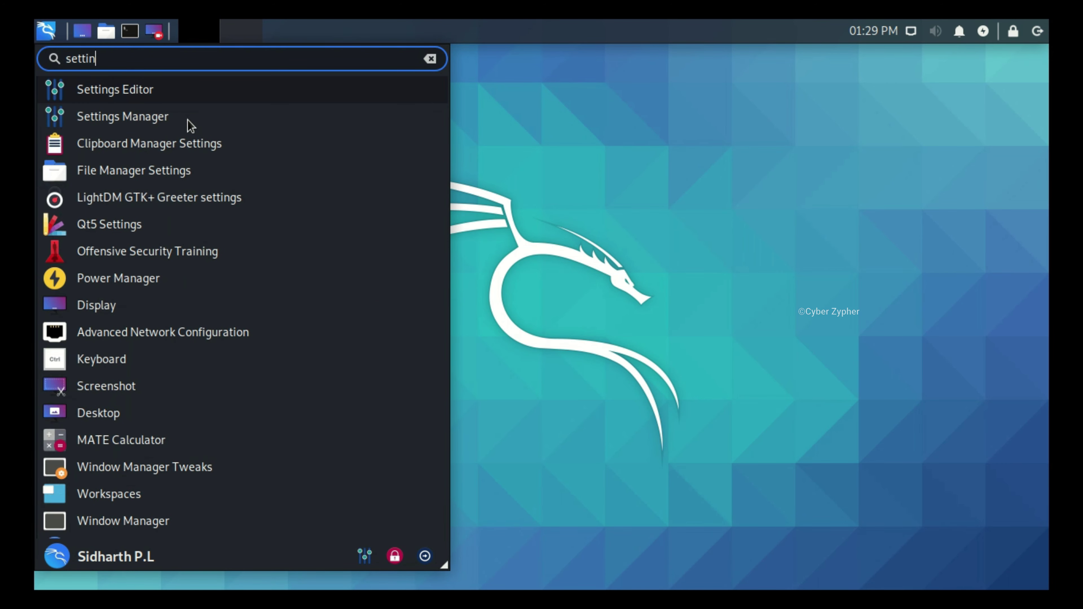
{"action": "left_click", "coordinate": [126, 119]}
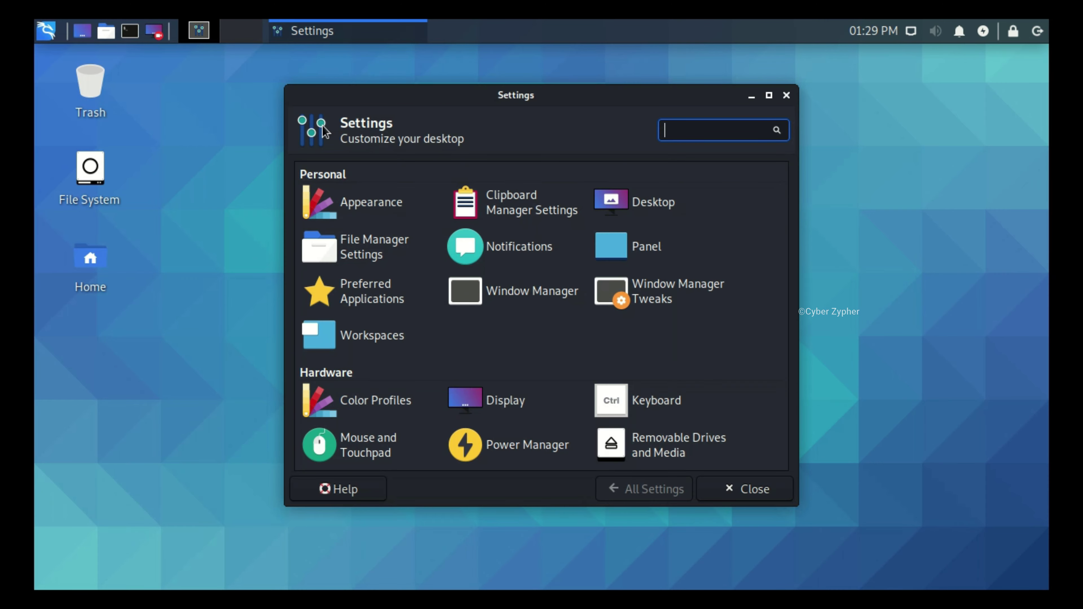
{"action": "left_click", "coordinate": [769, 97]}
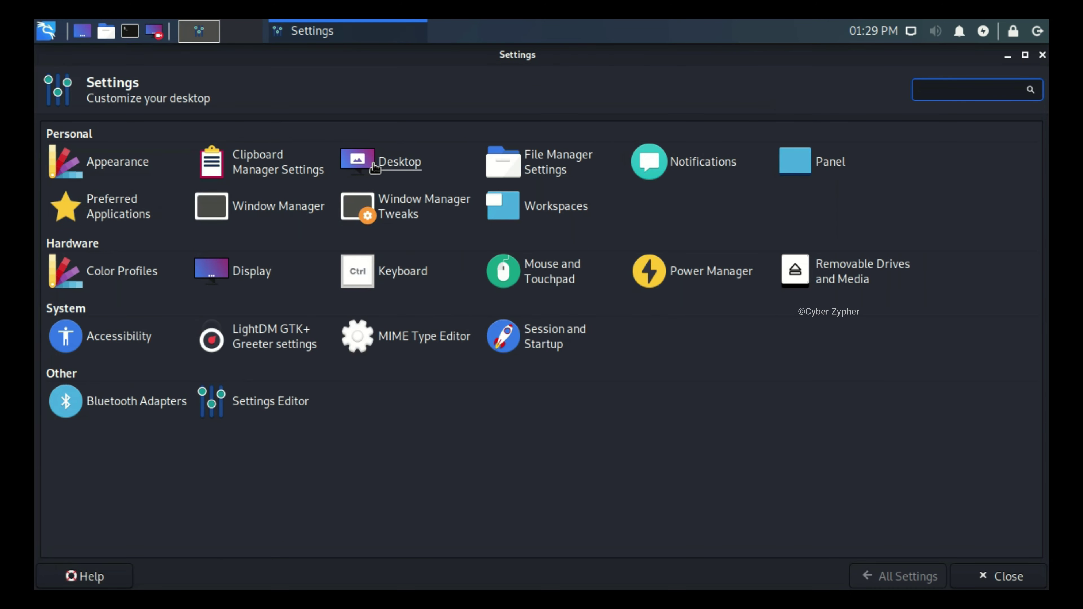
- Set the Virtual1 display's resolution to 1360x768, apply it and close the settings window
{"action": "left_click", "coordinate": [229, 275]}
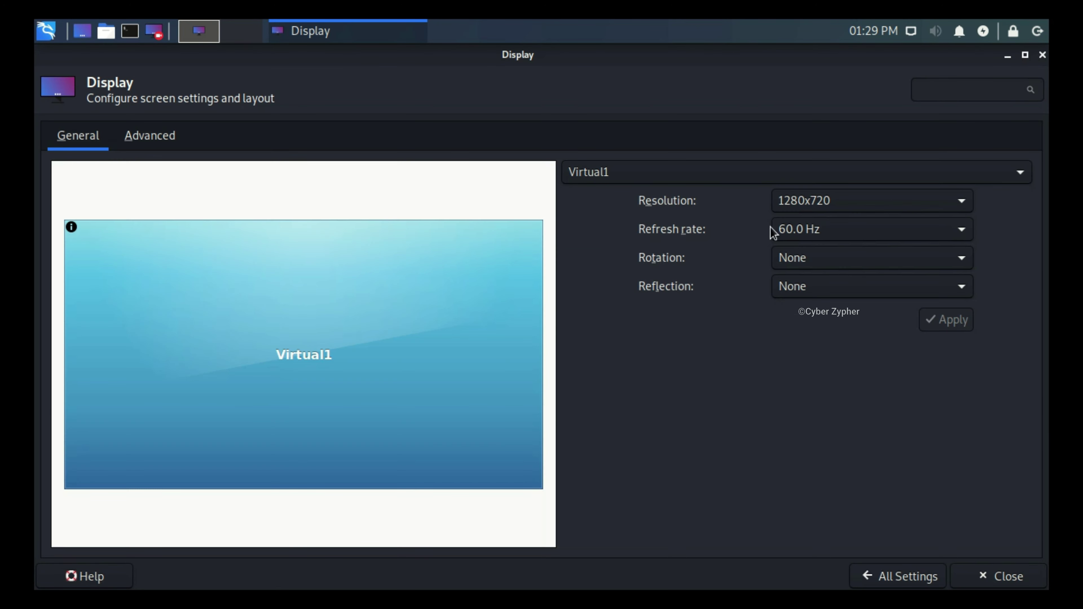
{"action": "left_click", "coordinate": [800, 205]}
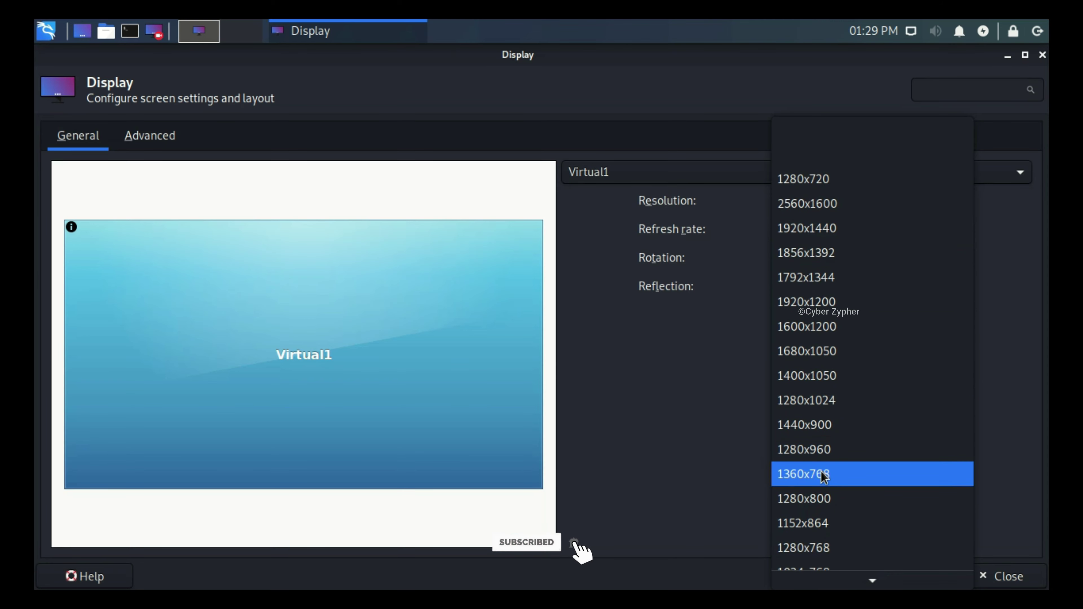
{"action": "left_click", "coordinate": [823, 472]}
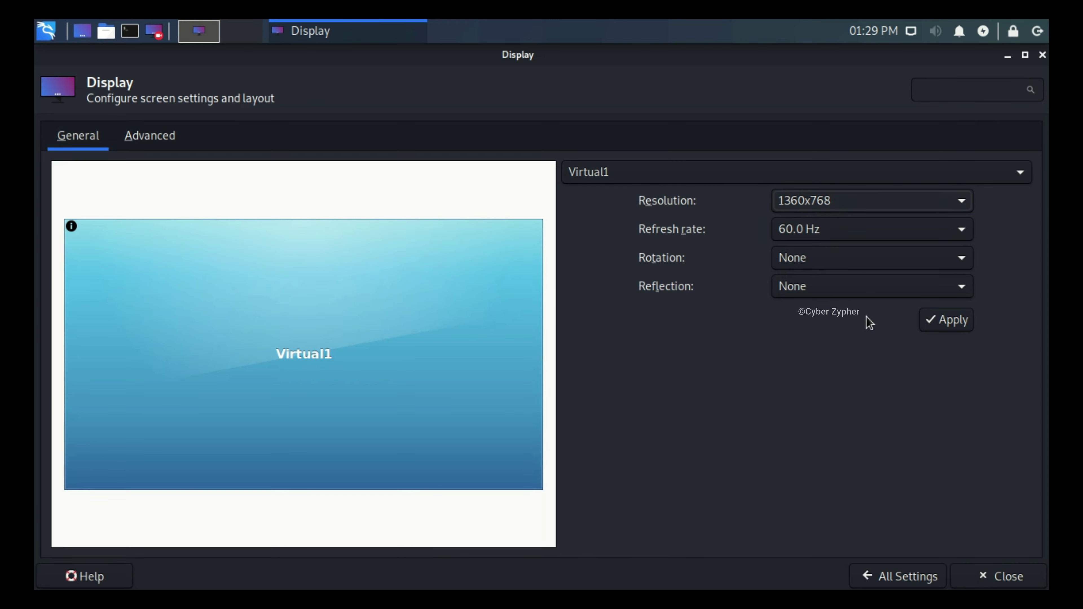
{"action": "left_click", "coordinate": [934, 325]}
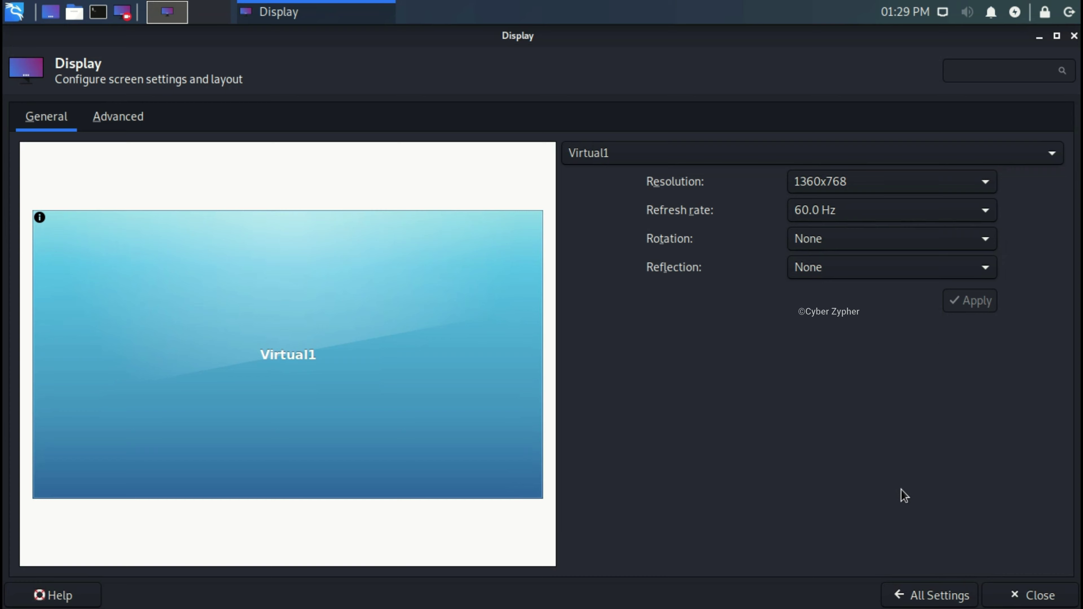
{"action": "left_click", "coordinate": [966, 599]}
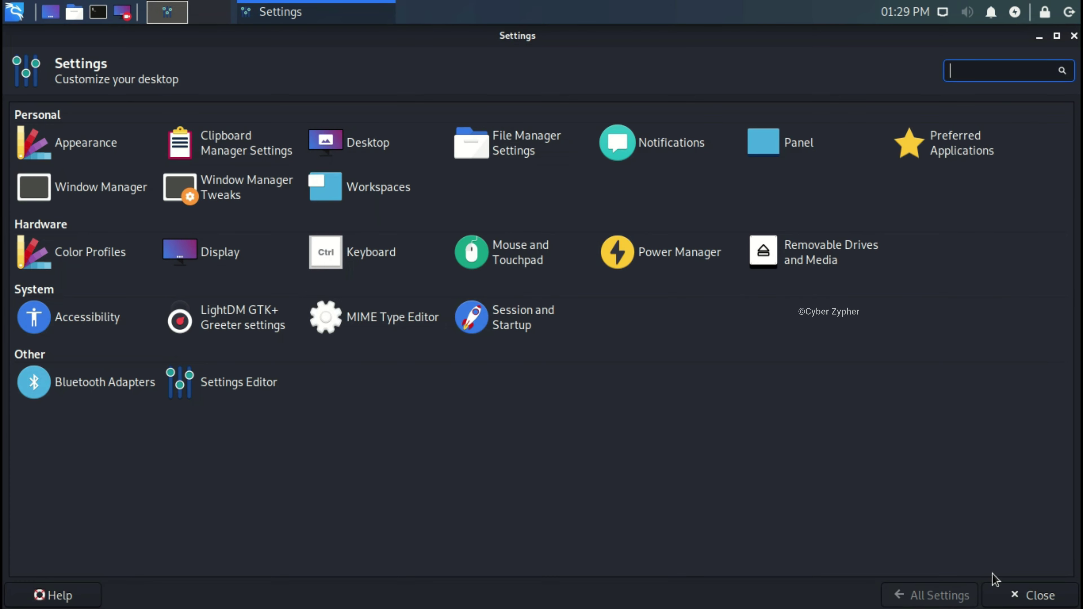
{"action": "left_click", "coordinate": [1016, 603]}
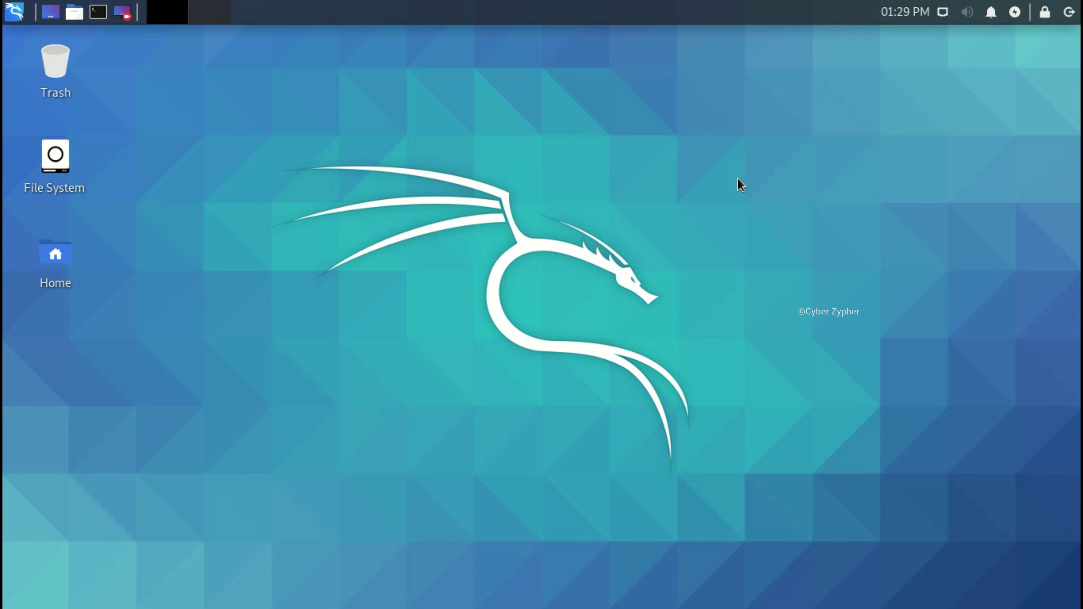
- Unmute the desktop's sound output
{"action": "left_click", "coordinate": [969, 13]}
{"action": "left_click", "coordinate": [1039, 47]}
- Open a terminal and run sudo apt-get update to refresh the package lists
{"action": "left_click", "coordinate": [99, 13]}
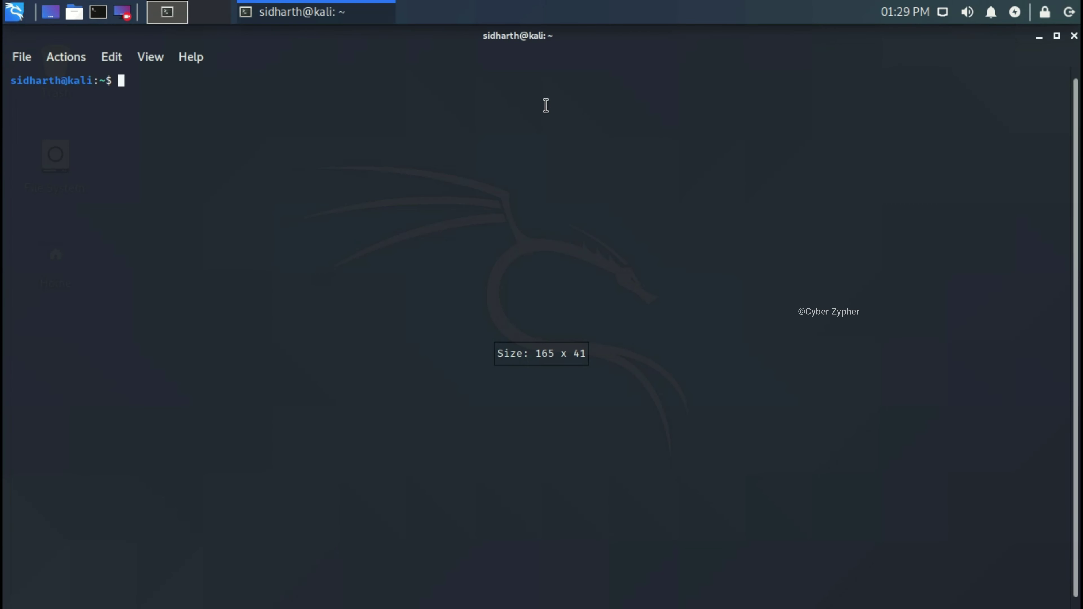
{"action": "type", "text": "sudo a"}
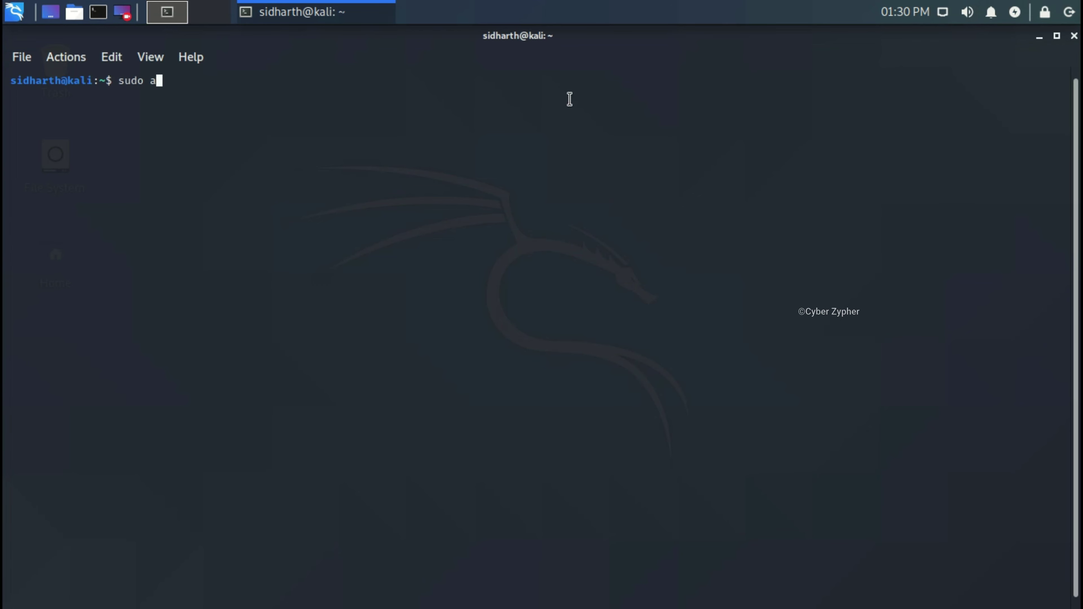
{"action": "type", "text": "ptgwt"}
{"action": "key", "text": "BackSpace"}
{"action": "key", "text": "BackSpace"}
{"action": "type", "text": "-get update"}
{"action": "key", "text": "Return"}
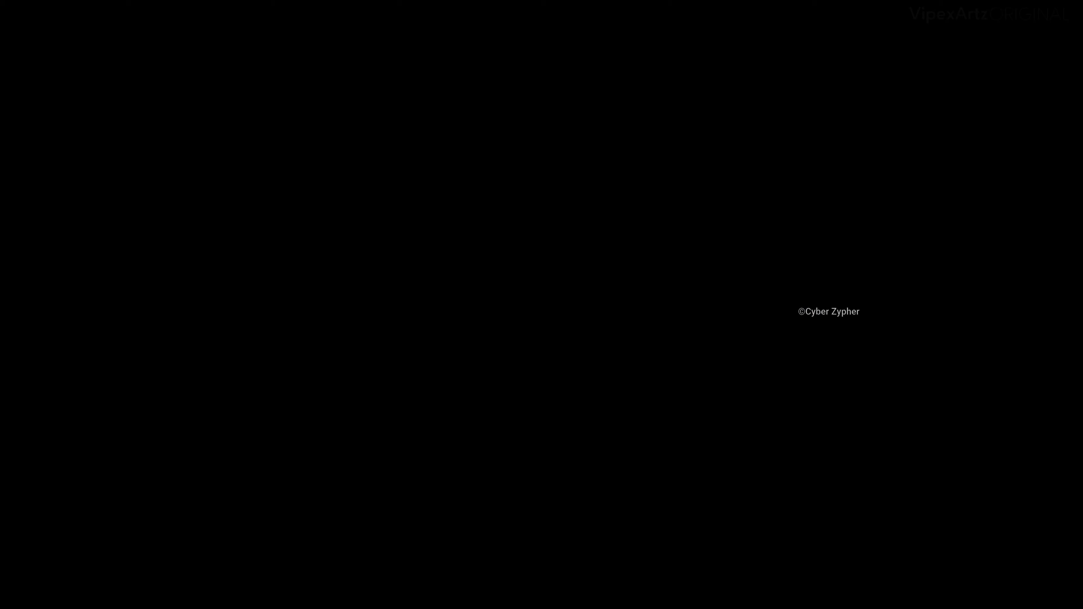